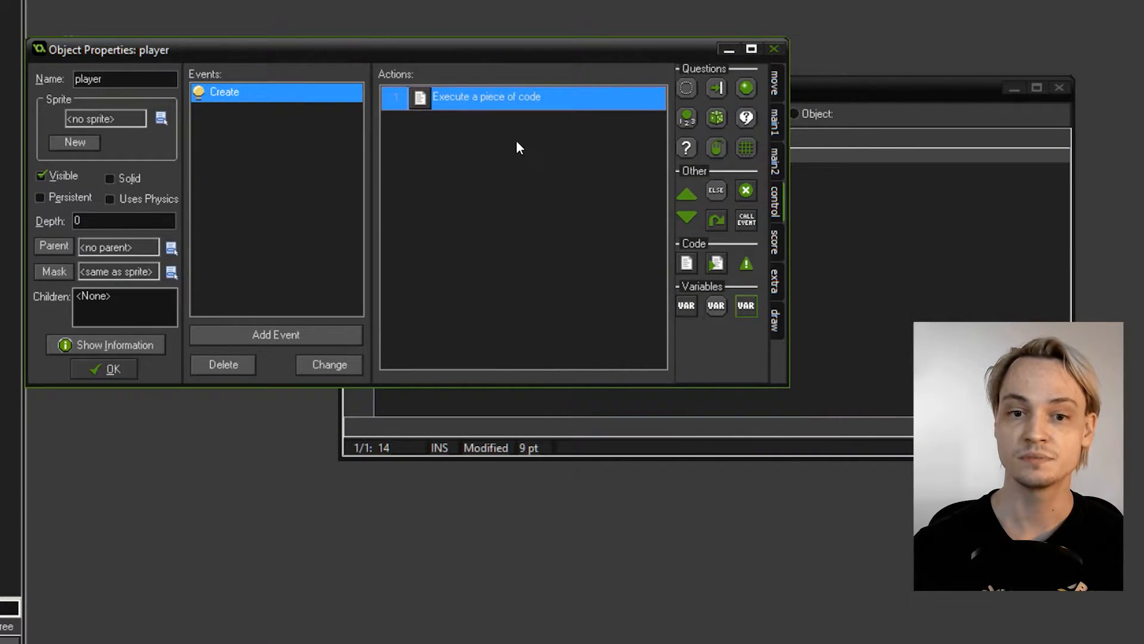
- Confirm and close the player object's properties along with its code editor
drag(420, 54, 438, 12)
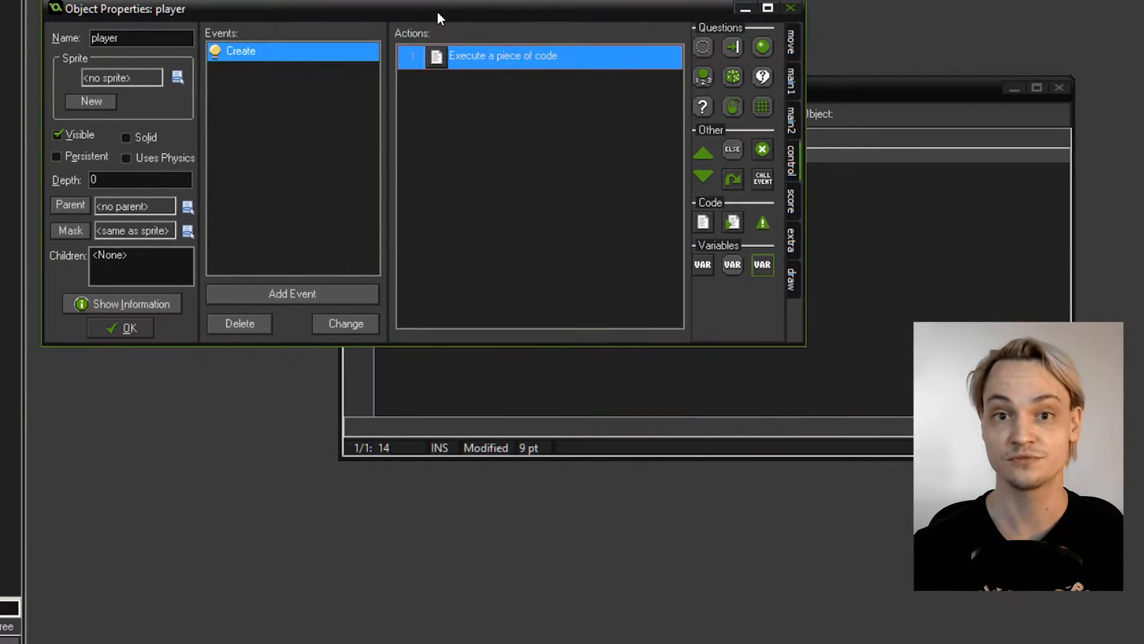
drag(851, 87, 891, 143)
drag(305, 9, 292, 0)
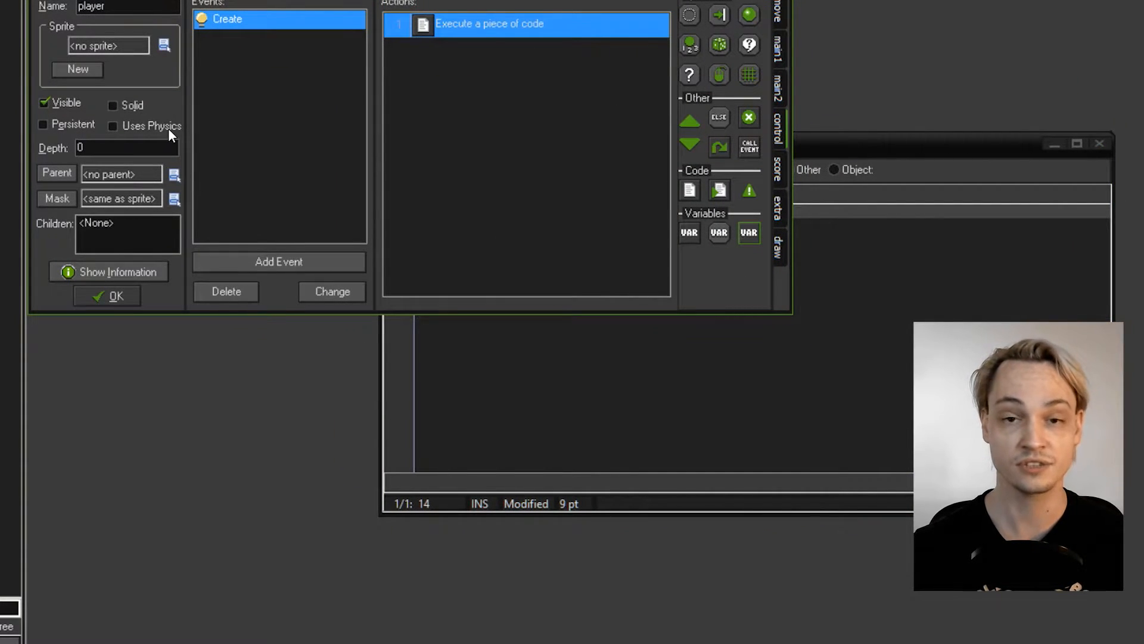
click(99, 296)
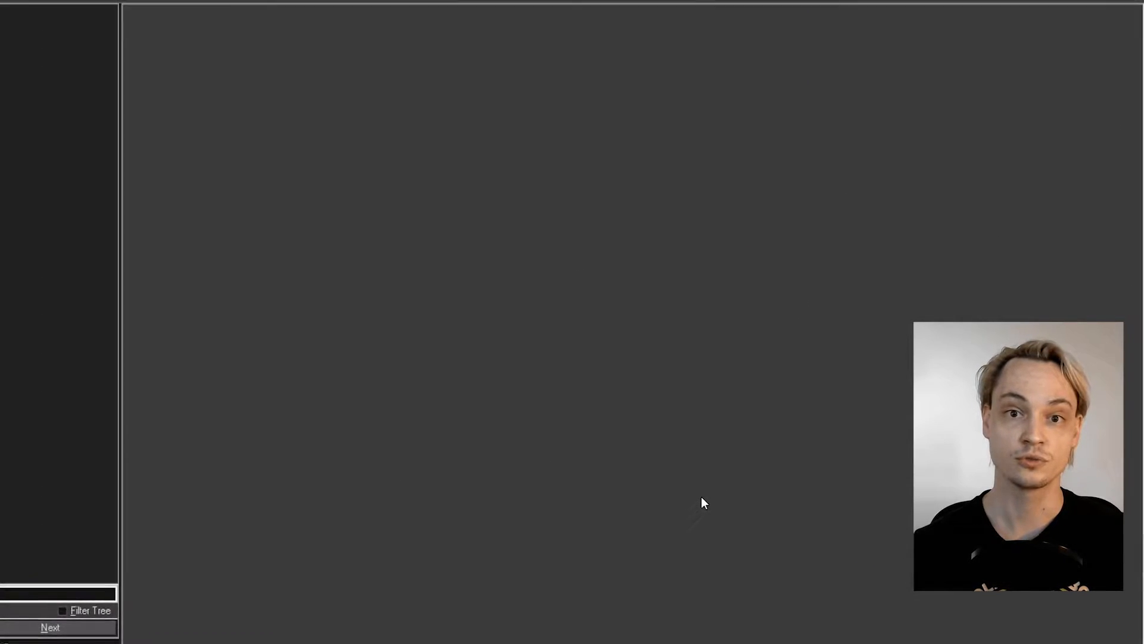
- Reopen the player object and replace the code action in its Create event with an Execute Script action
double_click(5, 160)
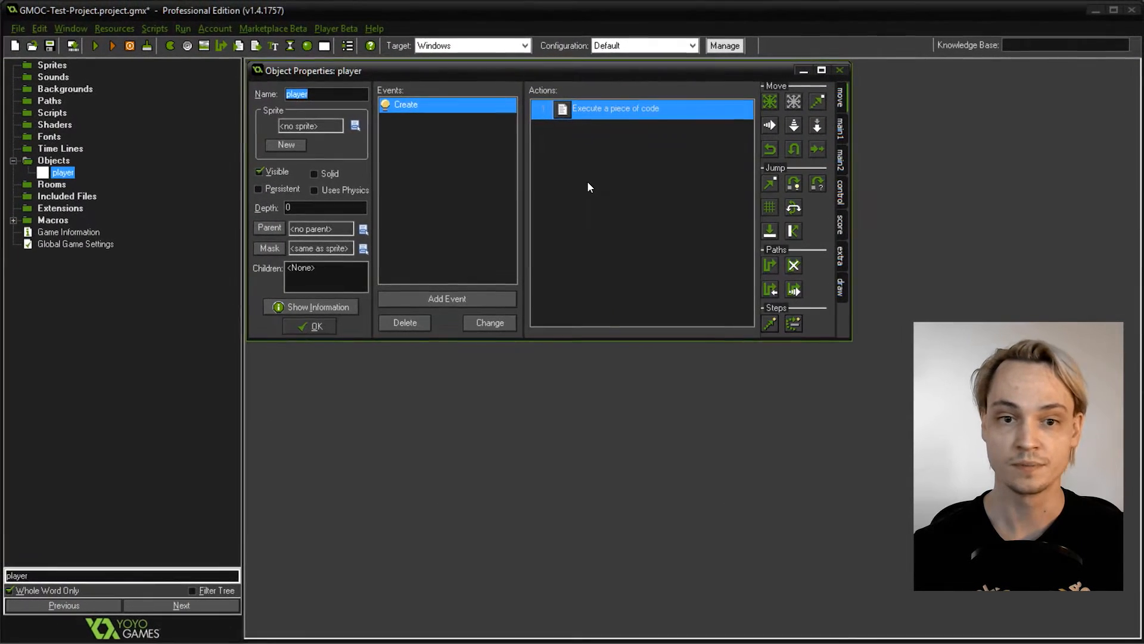
click(840, 226)
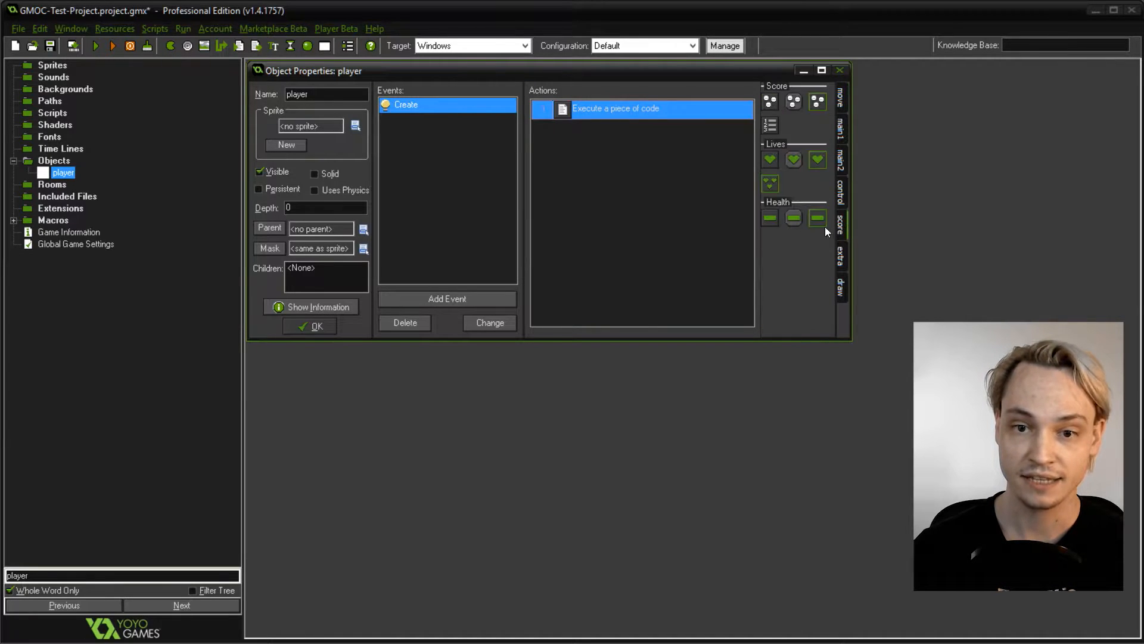
click(840, 194)
click(660, 118)
key(Delete)
drag(795, 247, 636, 167)
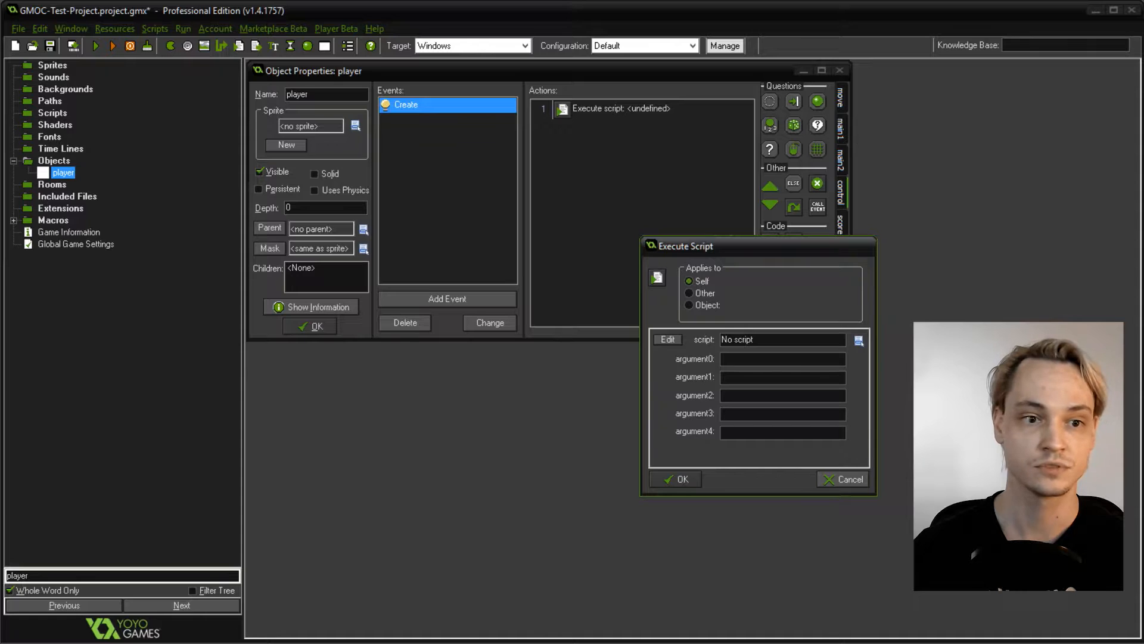
click(680, 478)
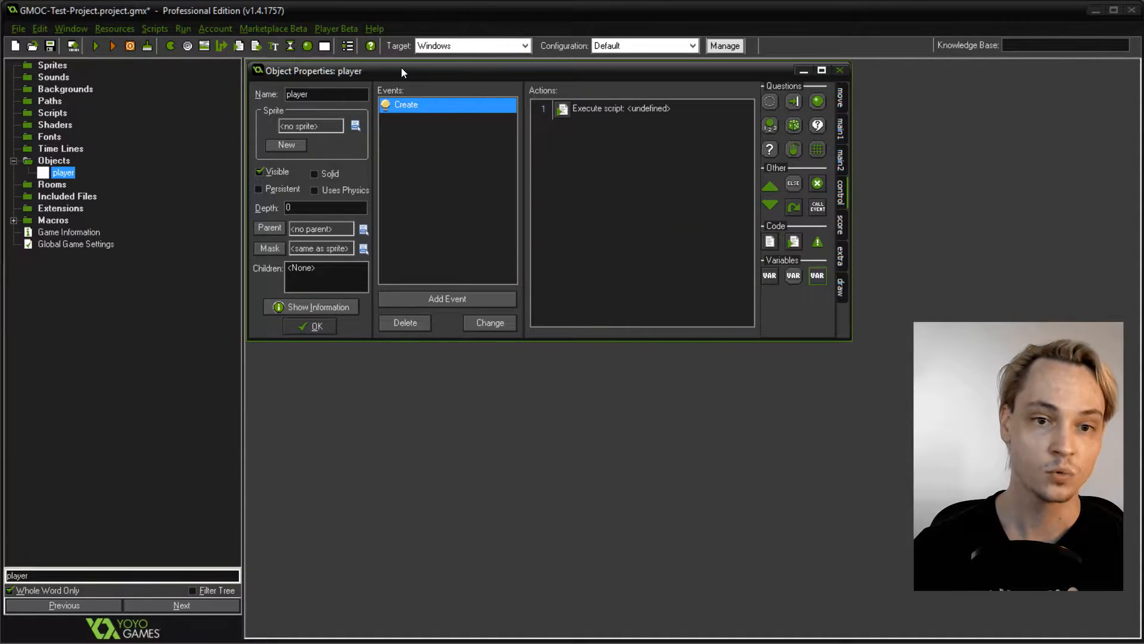
- Create a script named scr_player_init containing the comment "// player init script" and save it
drag(402, 68, 525, 136)
click(57, 115)
right_click(59, 122)
click(66, 120)
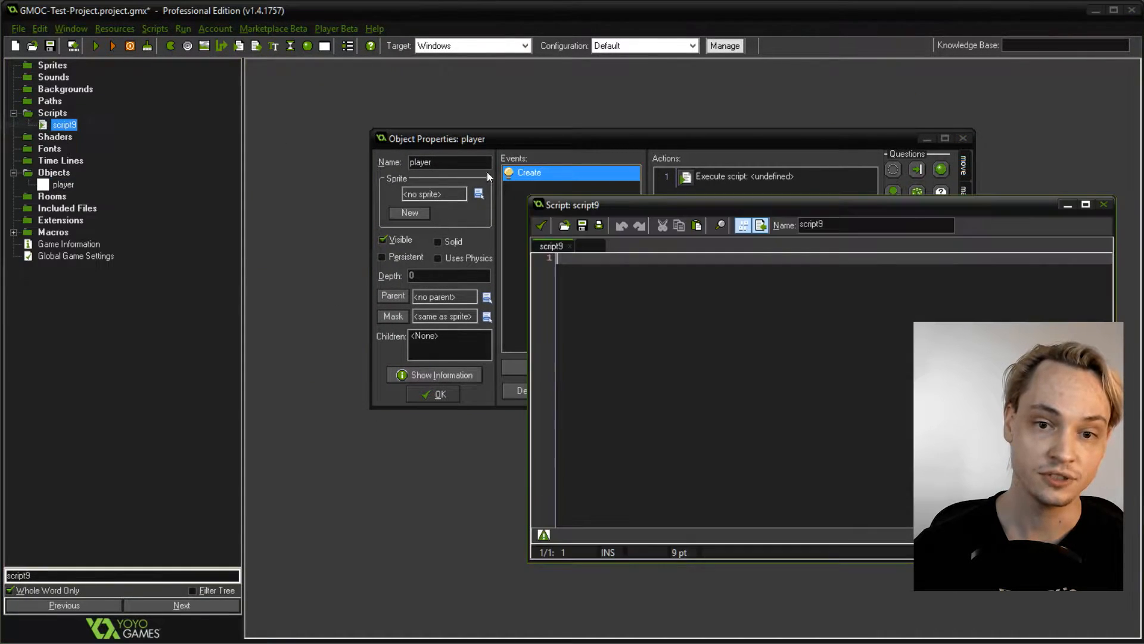
text(scr_player_ini)
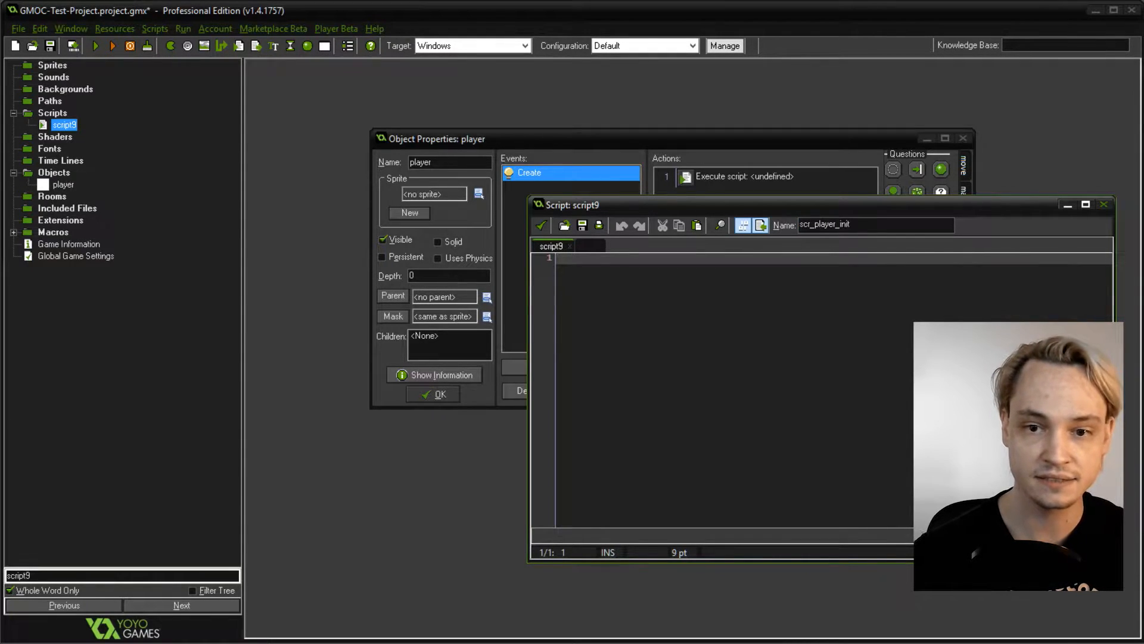
click(825, 355)
text(// player)
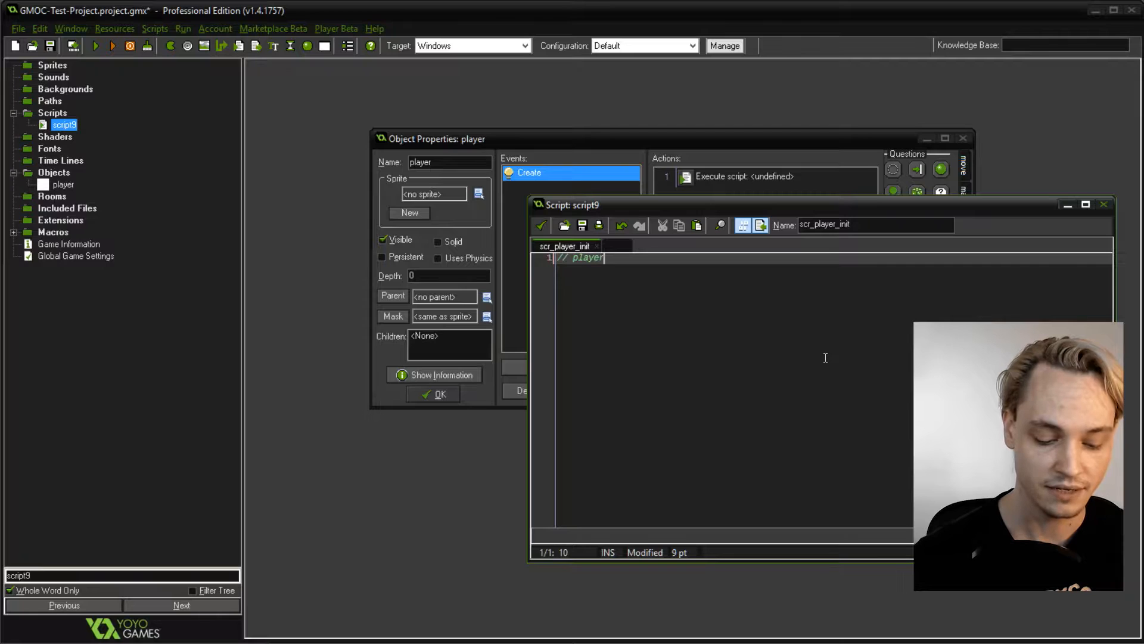
text( init script)
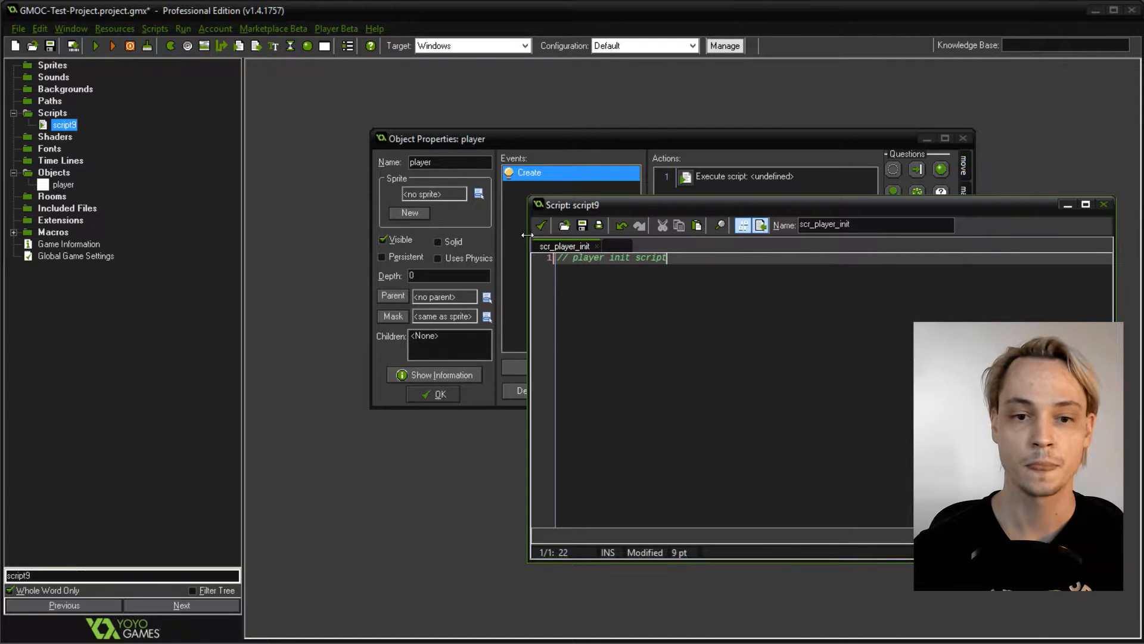
click(540, 225)
- Assign the new init script to the Execute Script action in the player's Create event
double_click(744, 176)
click(859, 340)
click(863, 360)
click(680, 479)
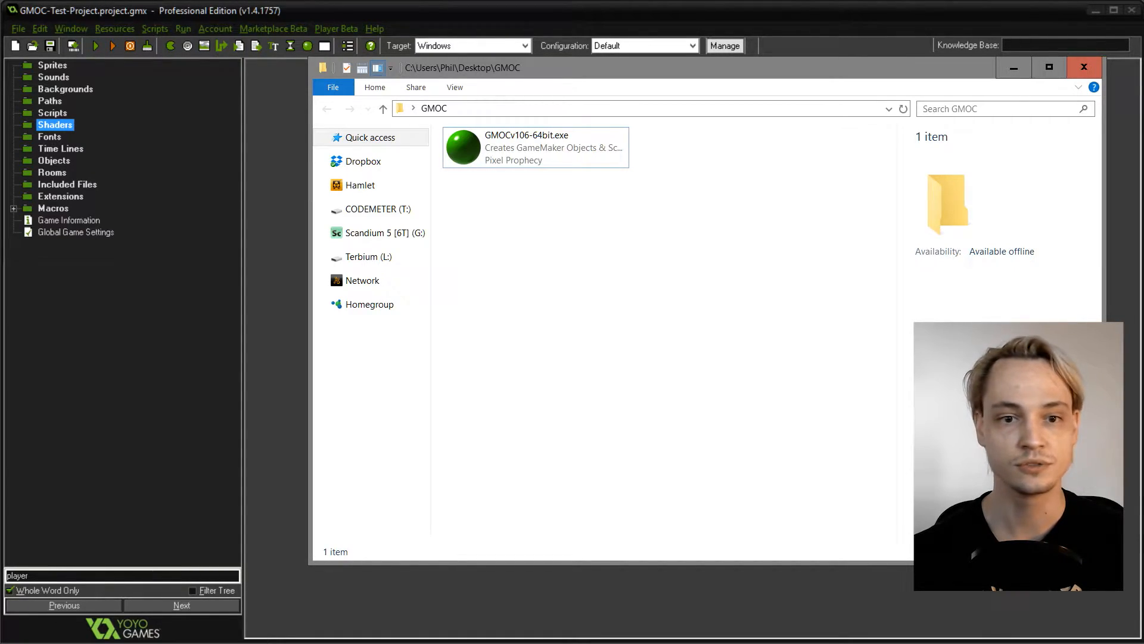
- Launch GMOCv106-64bit.exe from the GMOC folder and load GMOC-Test-Project.project.gmx in it
drag(616, 73, 613, 96)
click(534, 163)
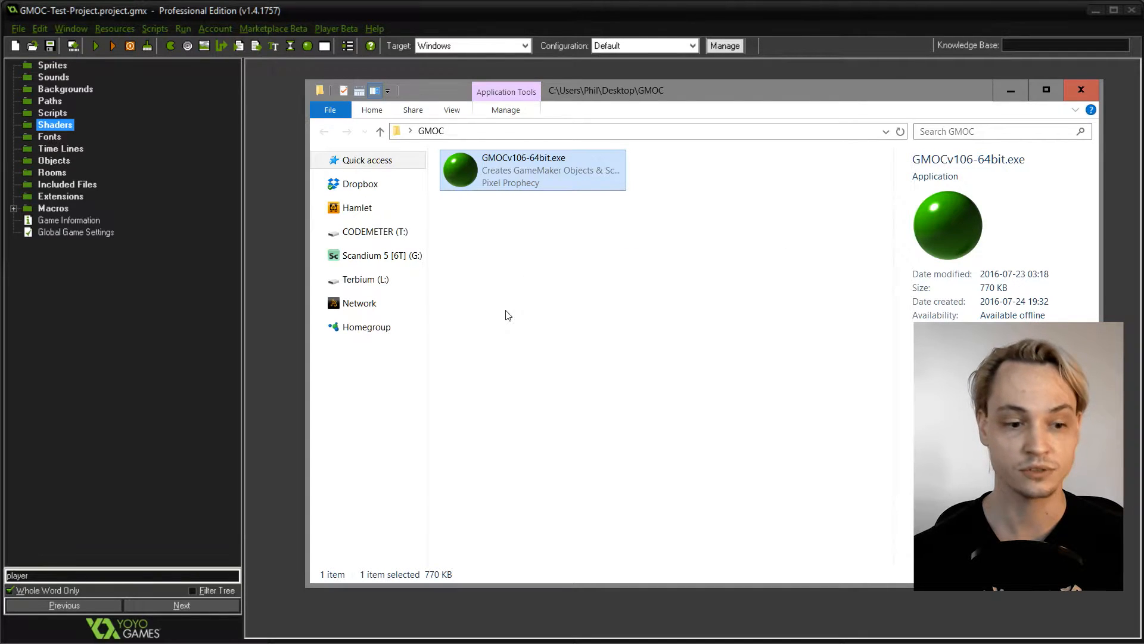
double_click(459, 175)
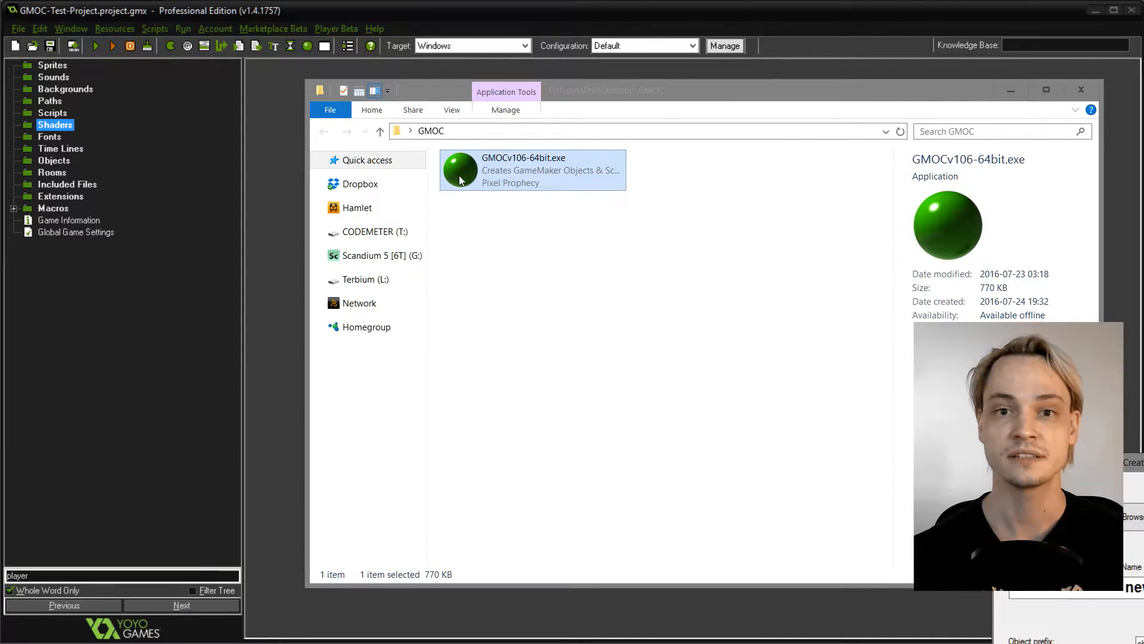
drag(1143, 458, 477, 96)
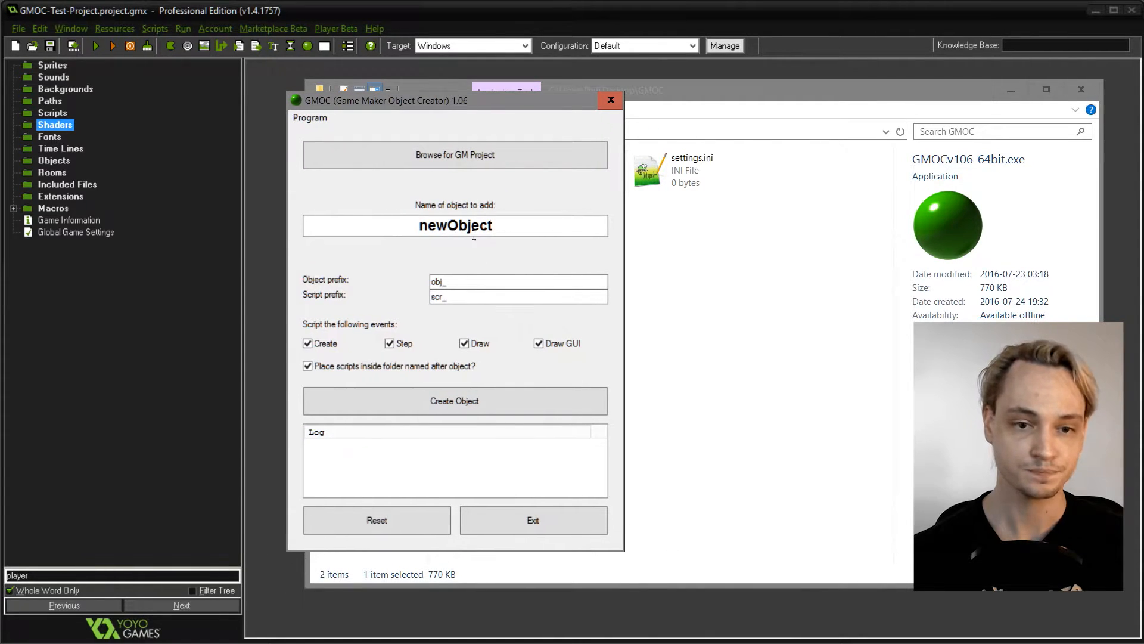
click(503, 158)
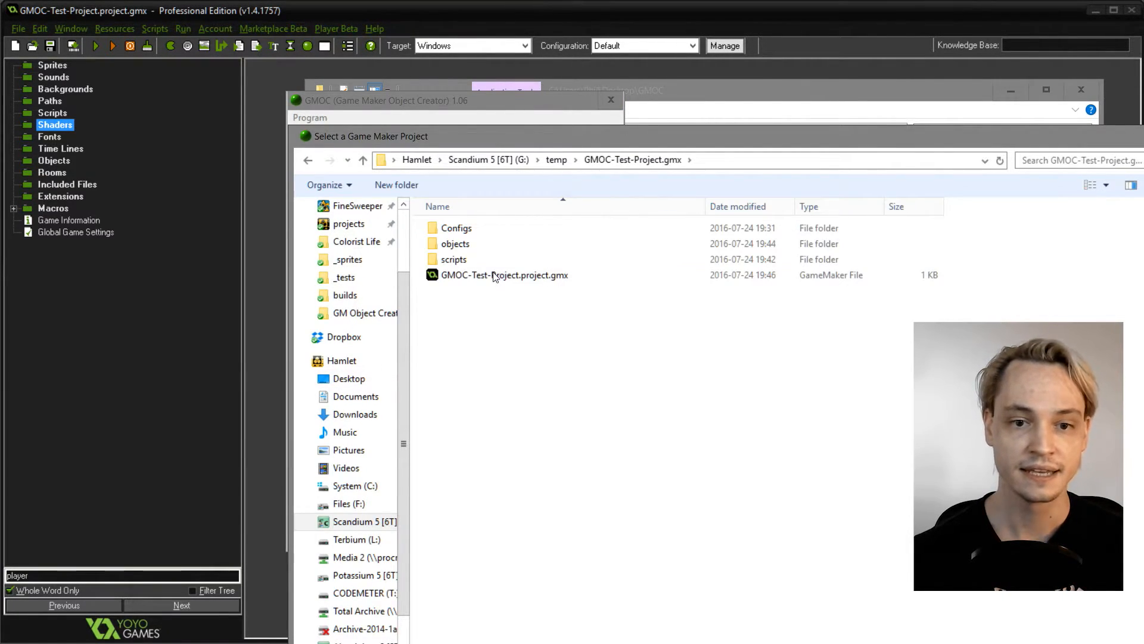
click(494, 274)
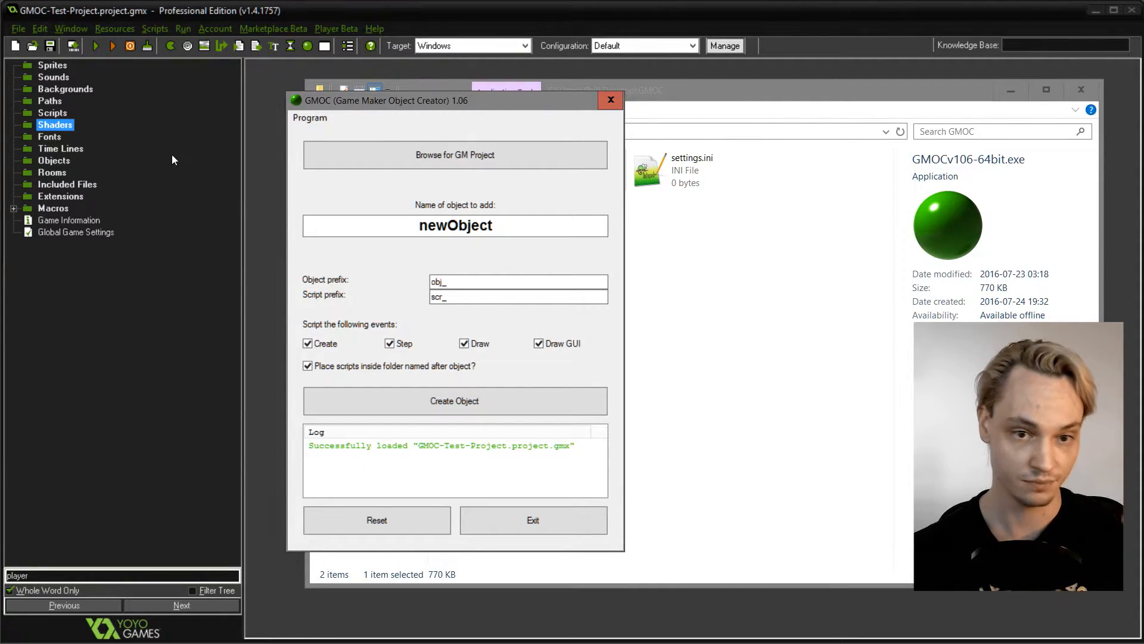
- Generate an object named player with scripts for the Create, Step and Draw events, excluding Draw GUI
click(409, 225)
double_click(409, 225)
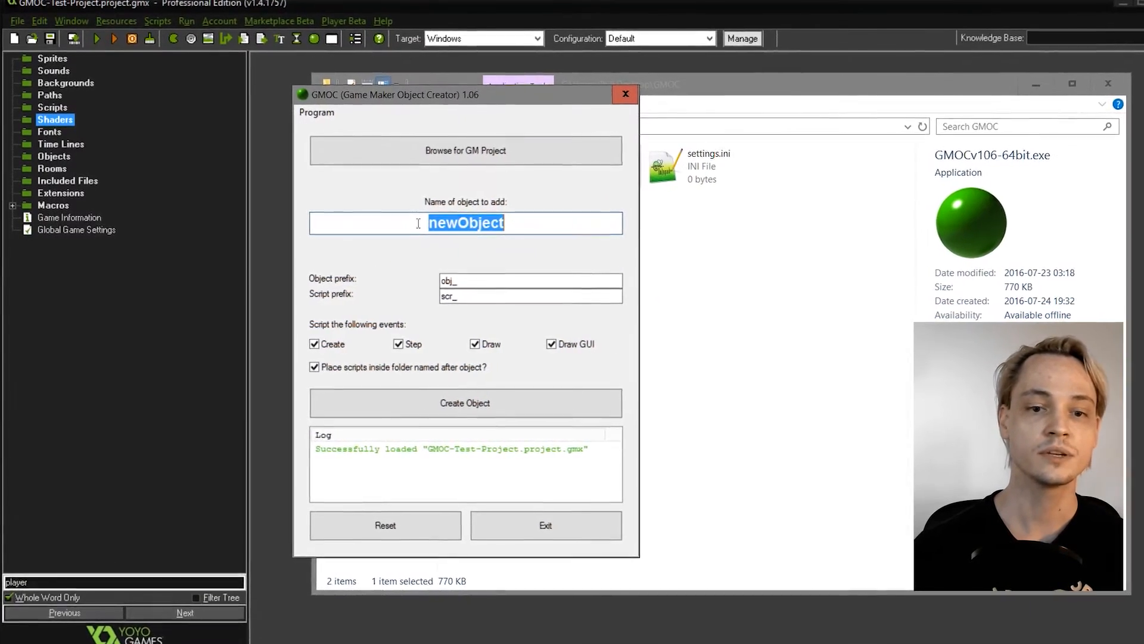
text(player)
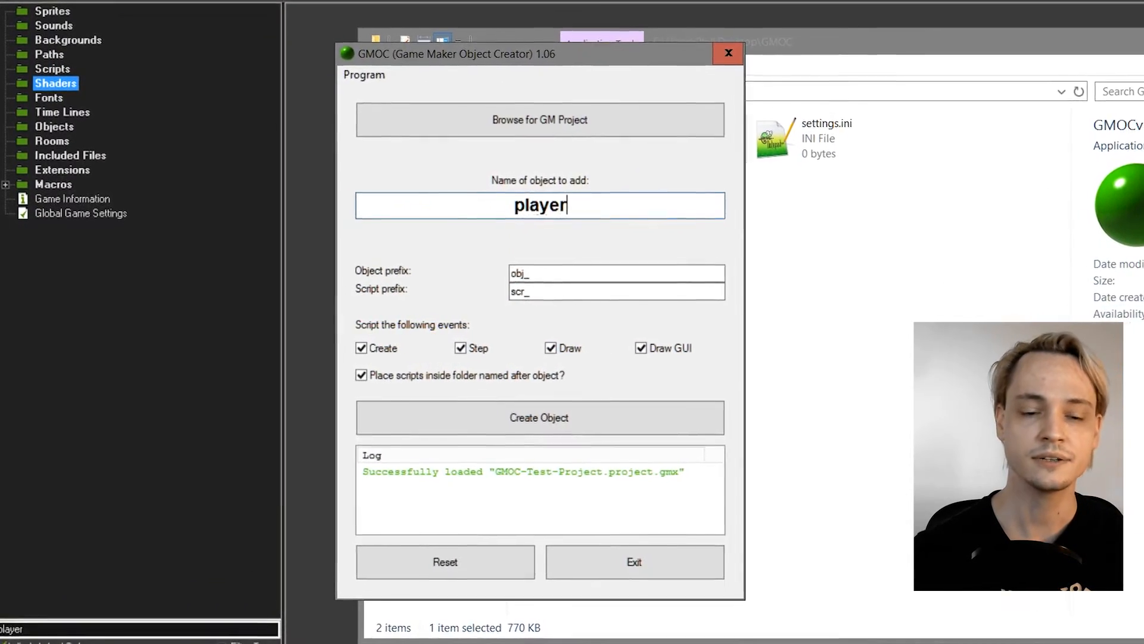
click(634, 276)
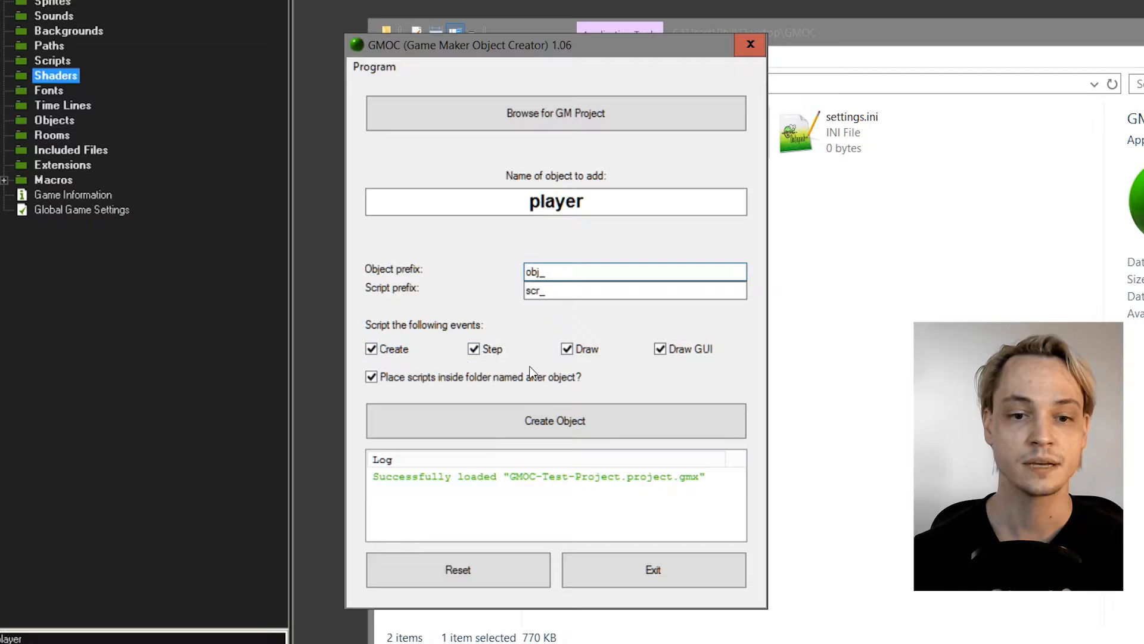
click(689, 354)
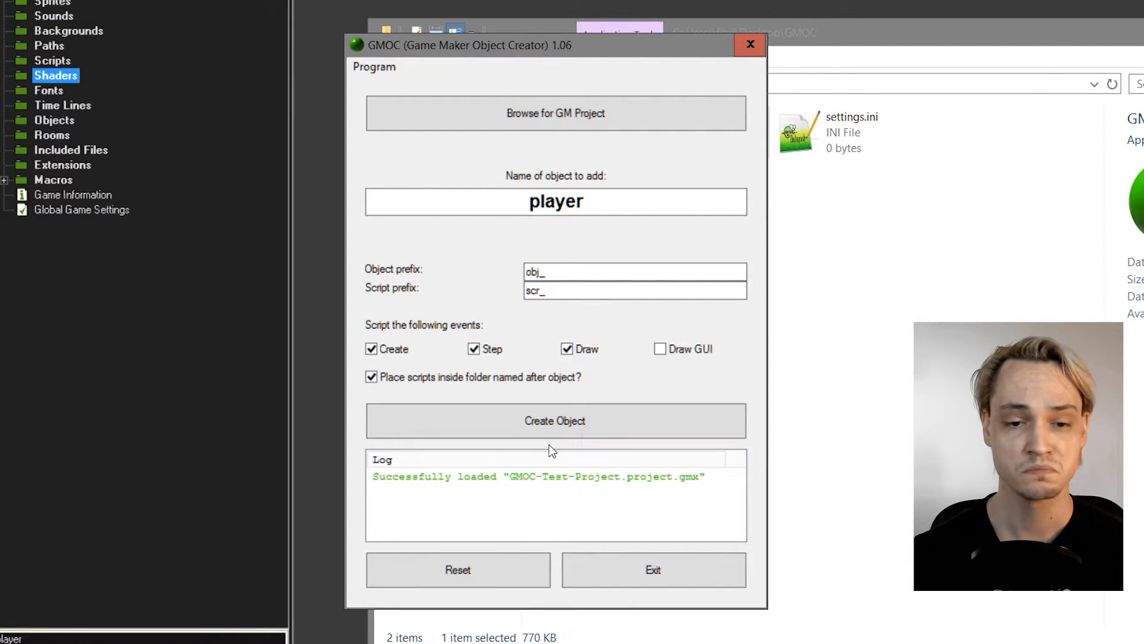
click(624, 422)
mouse_move(734, 487)
mouse_down()
mouse_move(738, 501)
mouse_move(735, 465)
mouse_up()
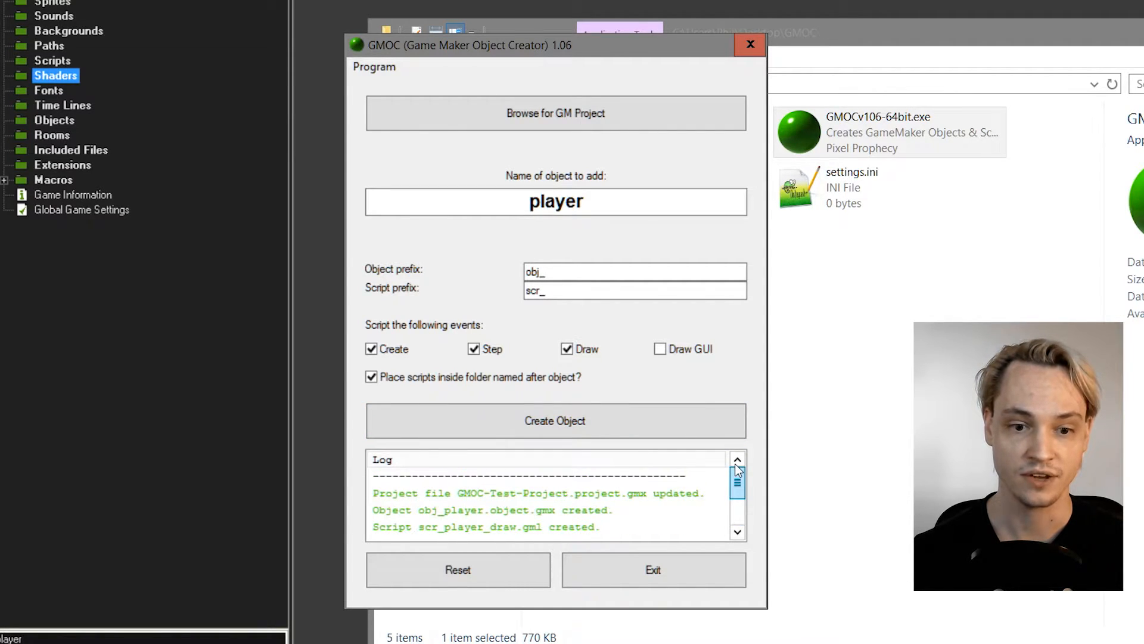
- Switch to GameMaker, open obj_player from the updated project and check the script actions of its Step and Draw events
click(302, 397)
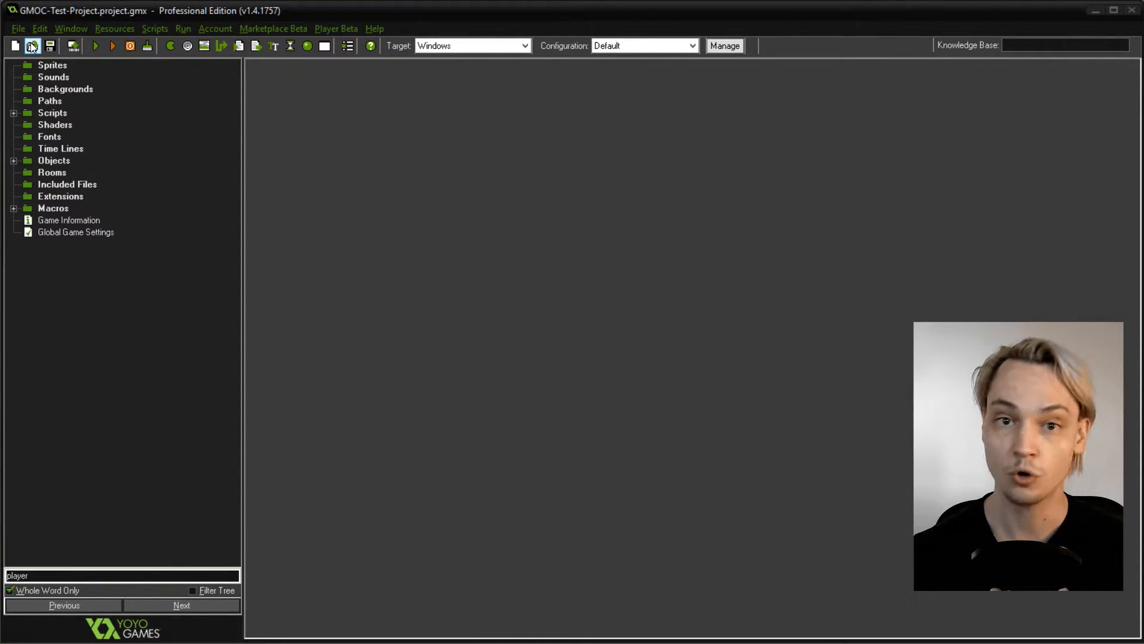
click(14, 161)
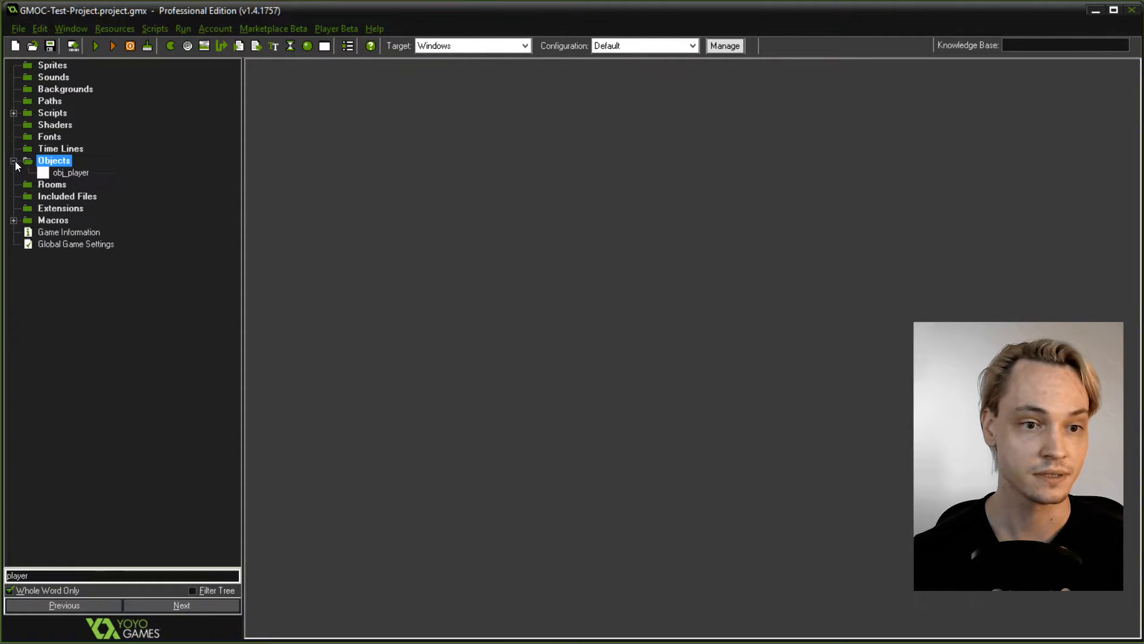
double_click(69, 173)
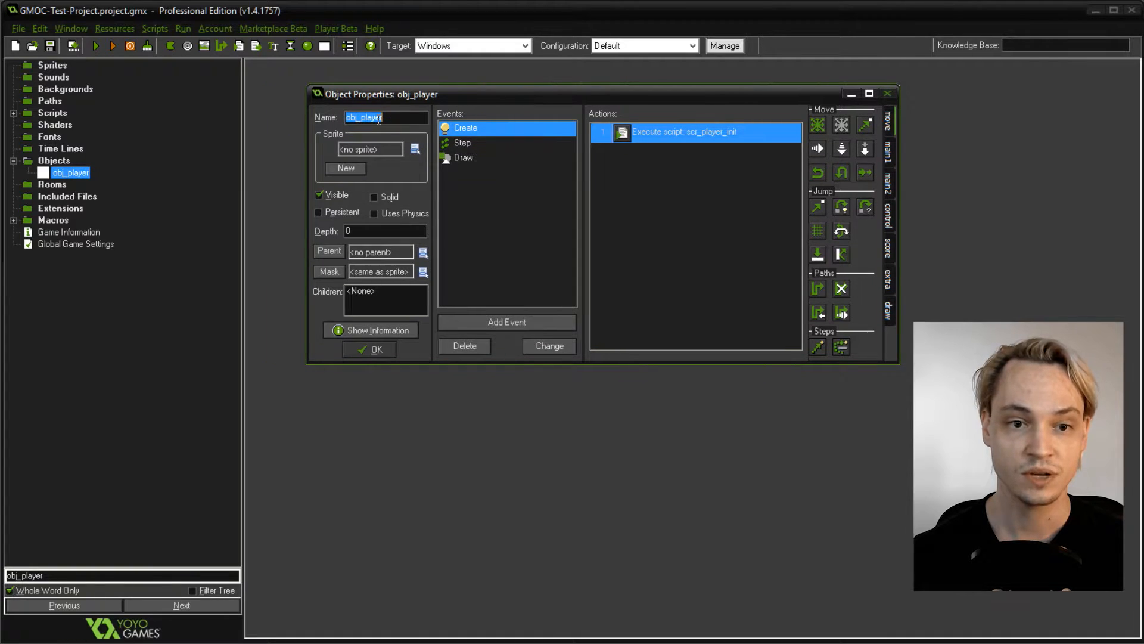
click(395, 118)
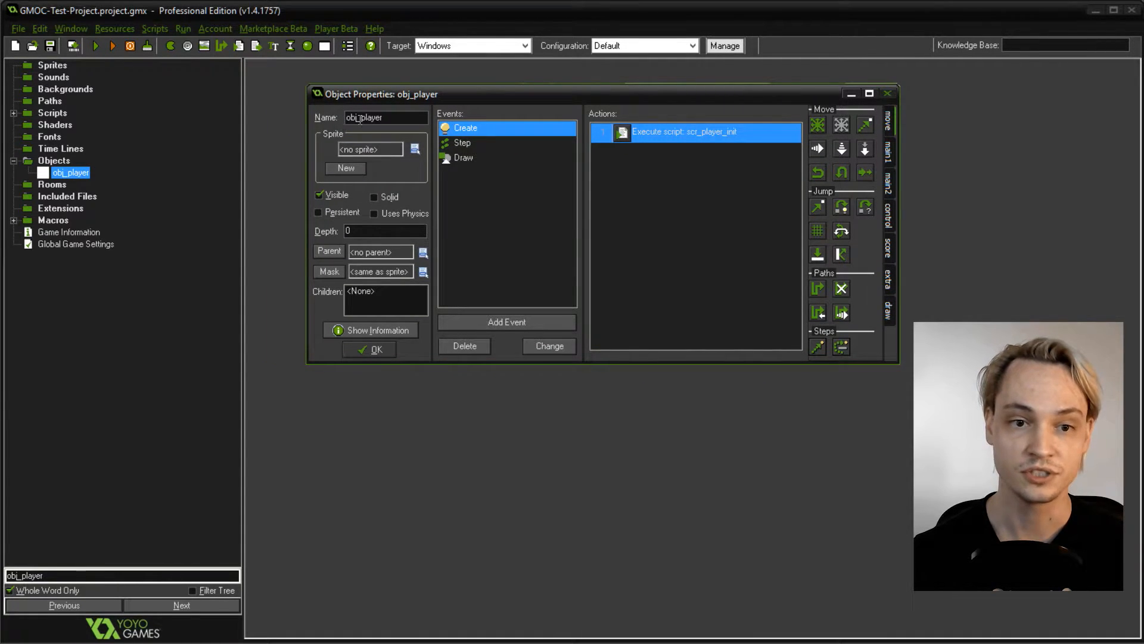
click(462, 143)
click(461, 160)
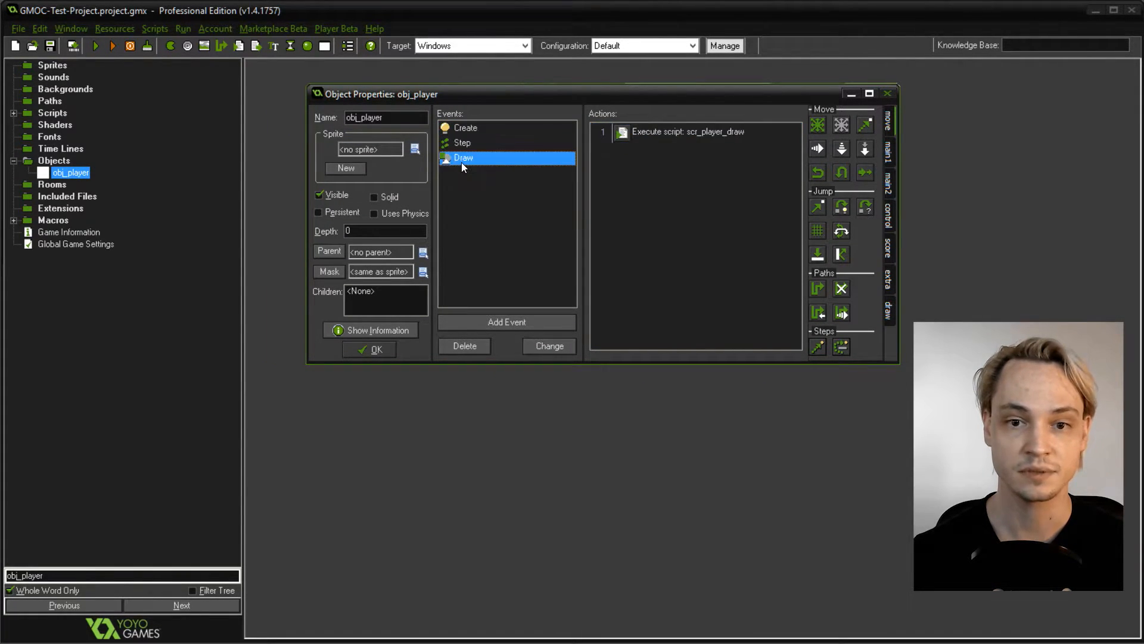
- Expand the generated player script folder and compare it with GMOC's option for placing scripts in a folder named after the object
click(13, 113)
click(58, 127)
click(28, 125)
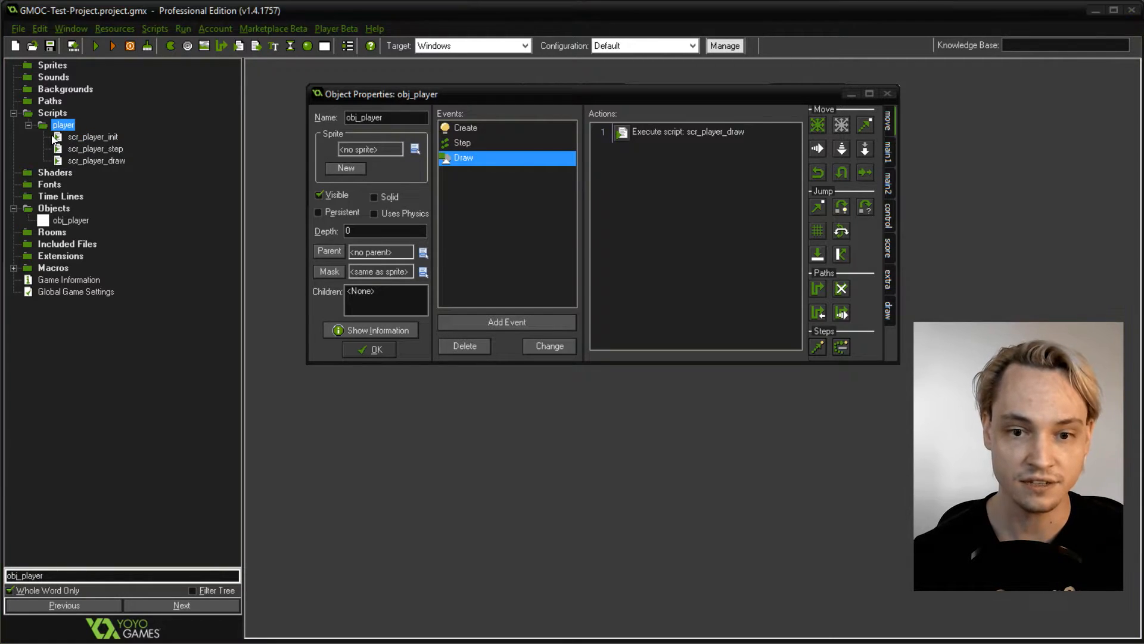
key(alt+Tab)
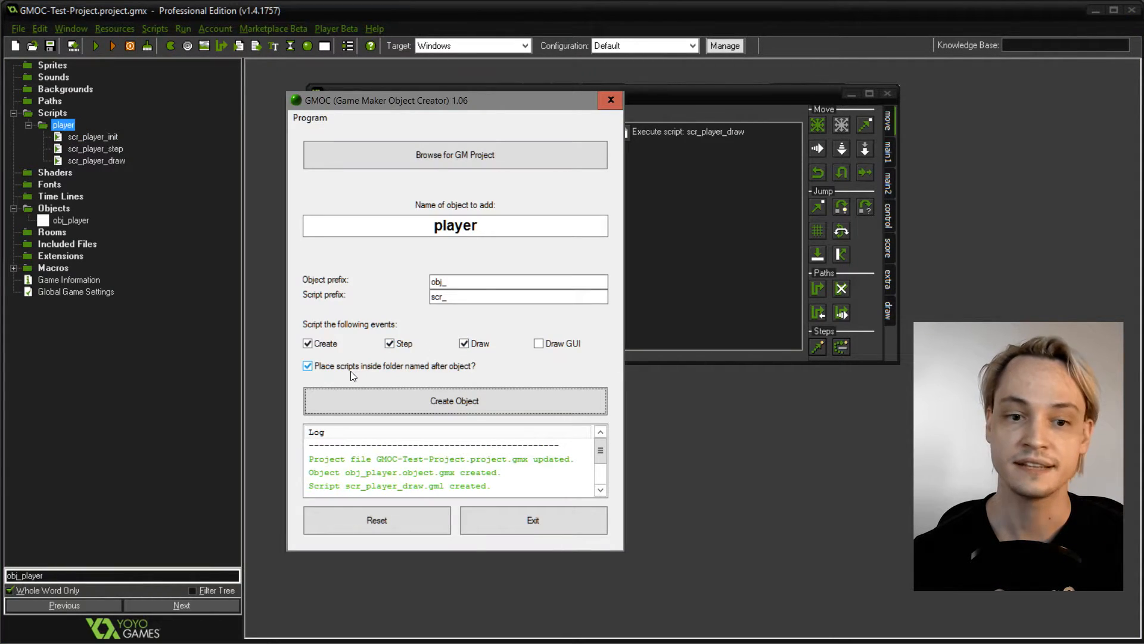
click(52, 114)
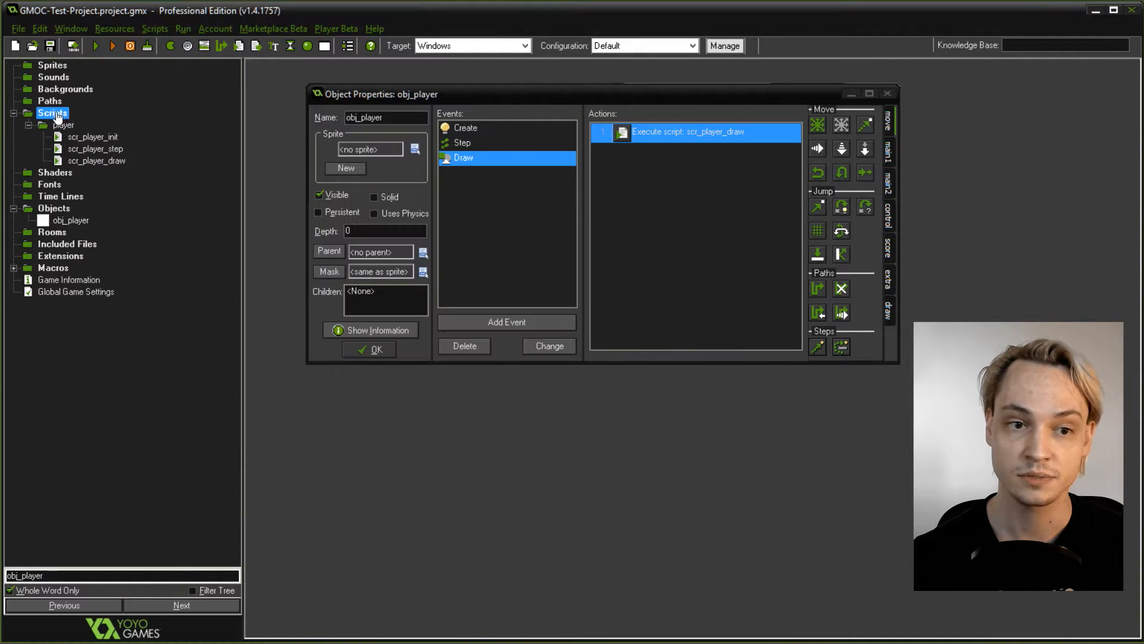
- Open scr_player_init, scr_player_step and scr_player_draw to review their generated code
click(90, 149)
double_click(92, 137)
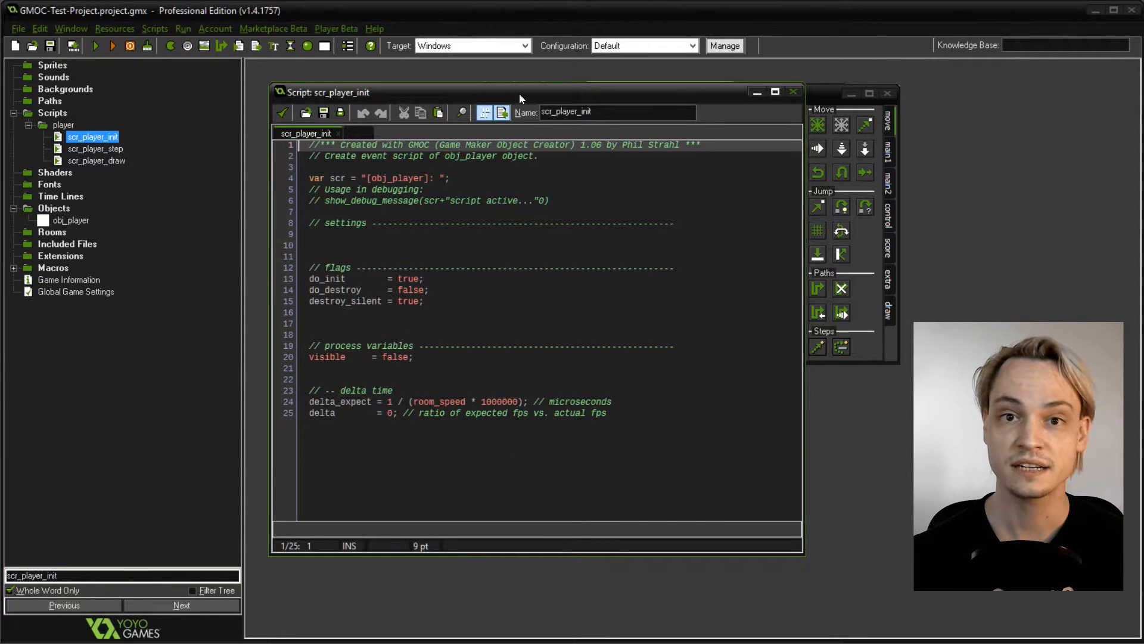
drag(519, 94, 516, 95)
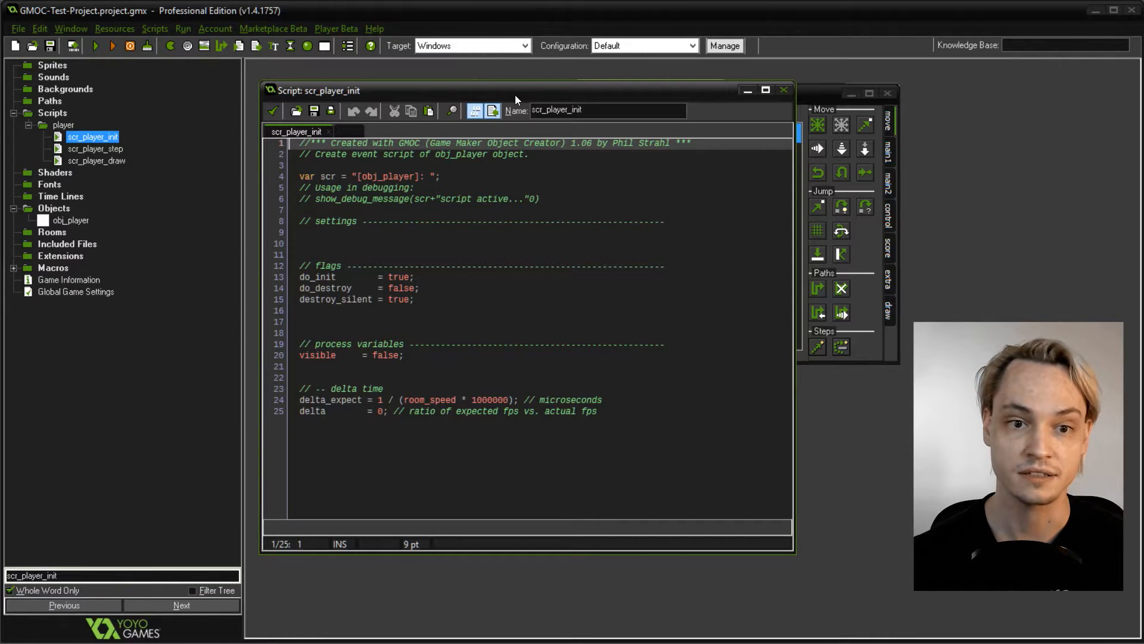
click(508, 238)
click(105, 149)
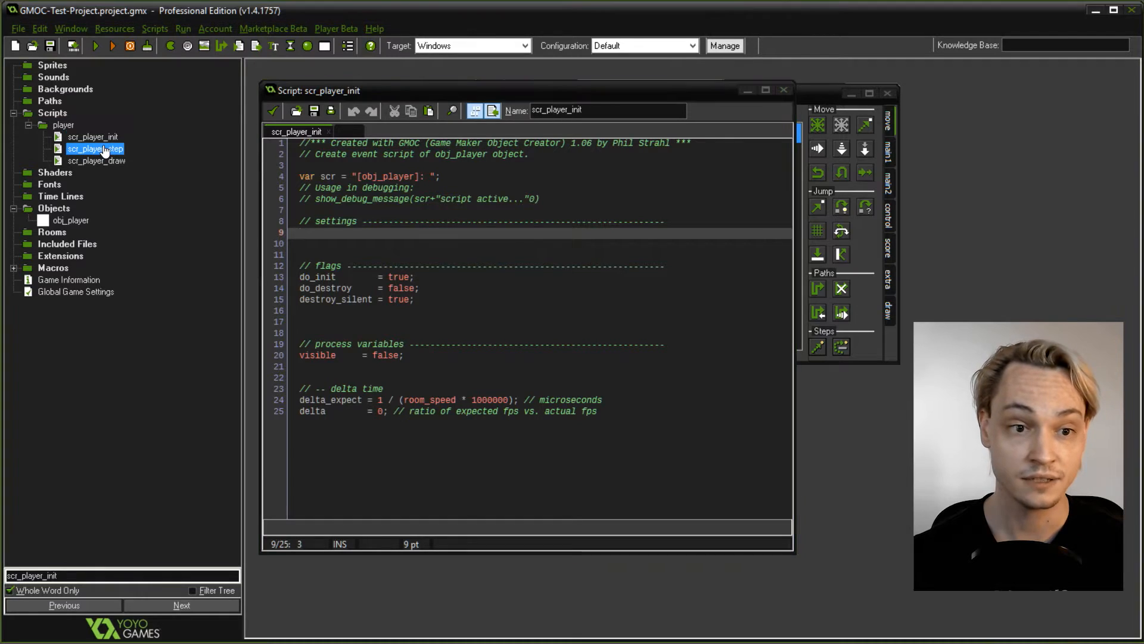
double_click(104, 149)
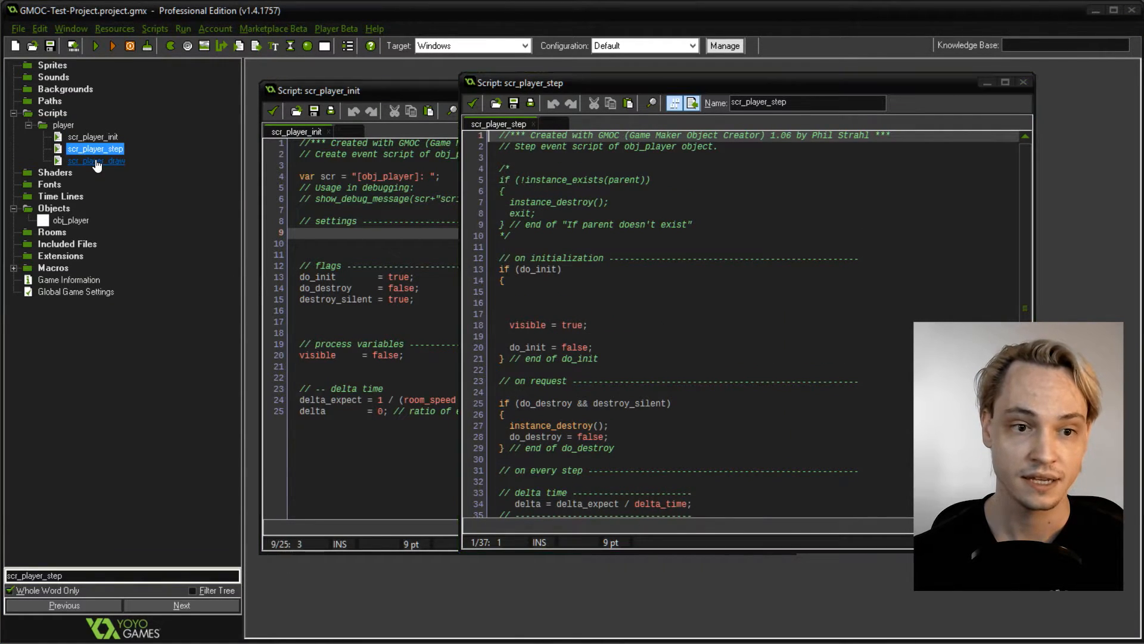
double_click(96, 161)
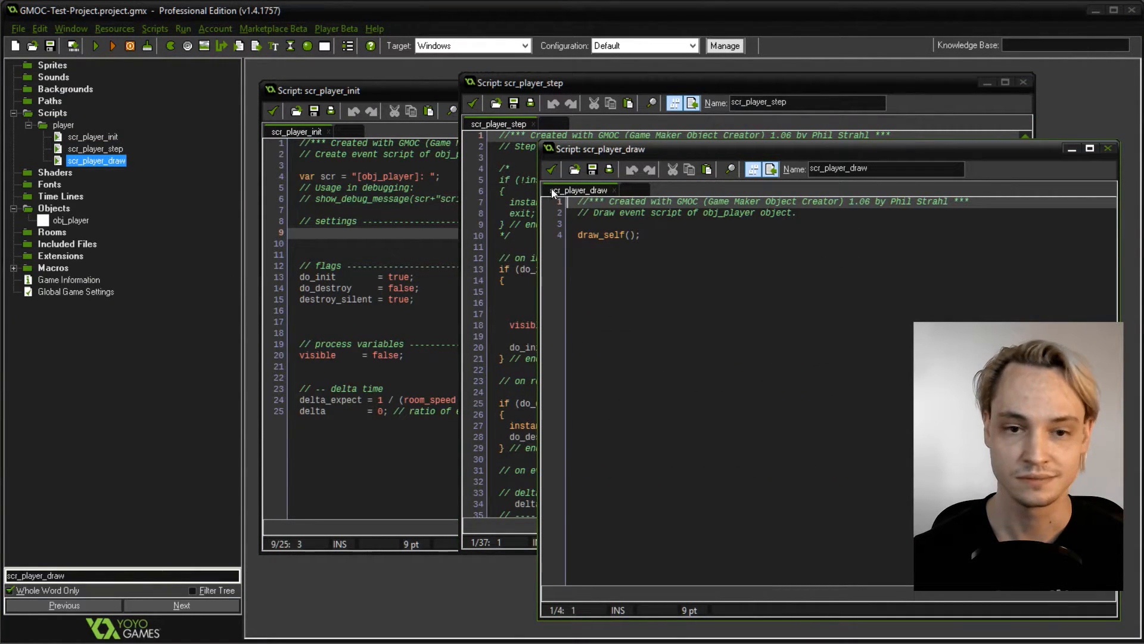
- Close scr_player_draw and review the generated code of scr_player_step
click(551, 169)
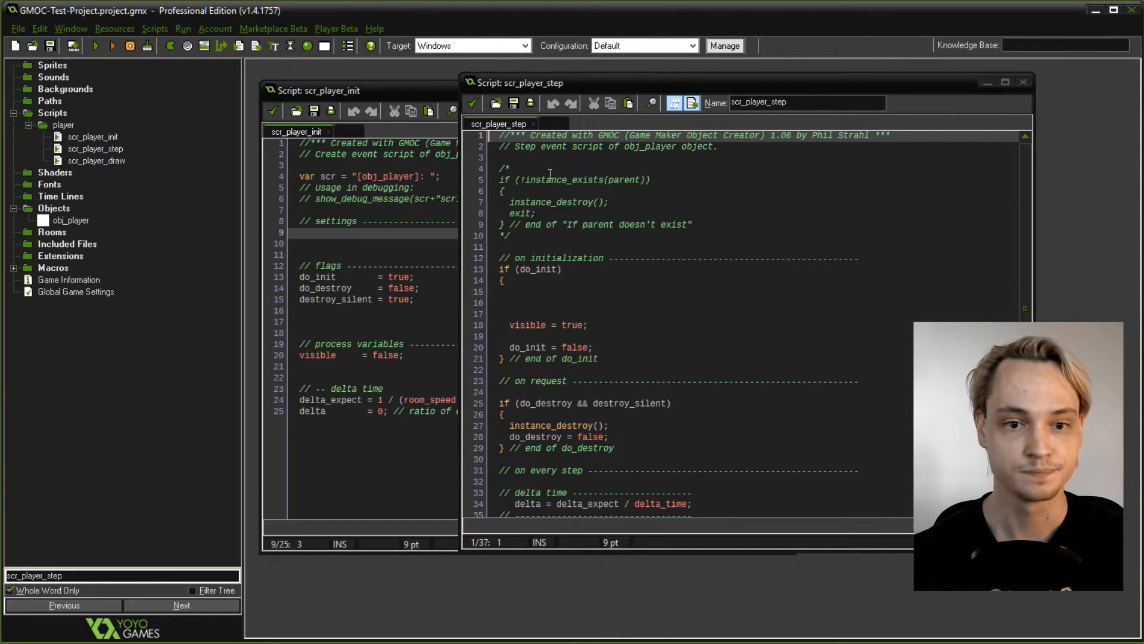
click(542, 179)
scroll(603, 356, down, 1)
scroll(611, 385, up, 1)
scroll(611, 386, down, 1)
scroll(610, 386, up, 1)
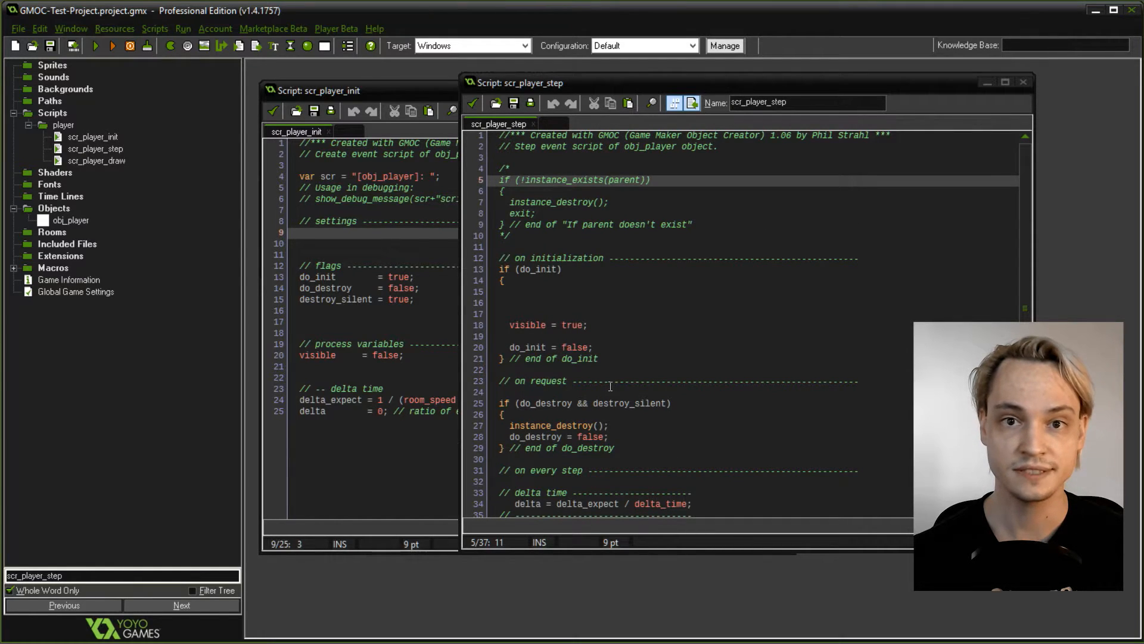
- Highlight the generated code in scr_player_init from the scr variable to the delta time lines, and return to scr_player_step
click(350, 260)
drag(332, 174, 628, 431)
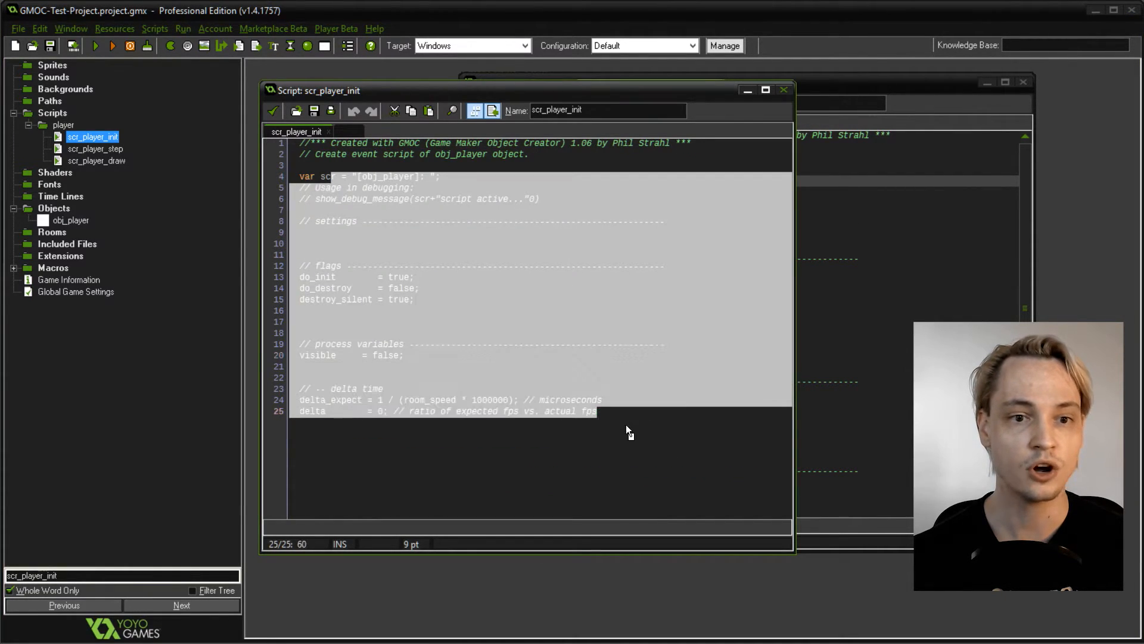
click(628, 459)
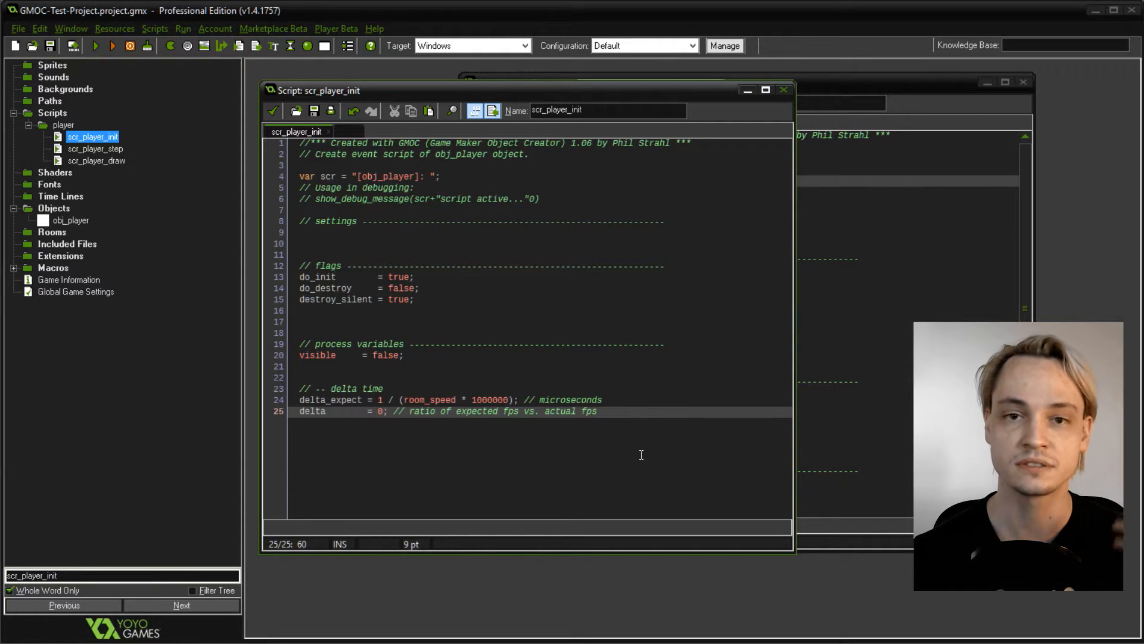
click(846, 348)
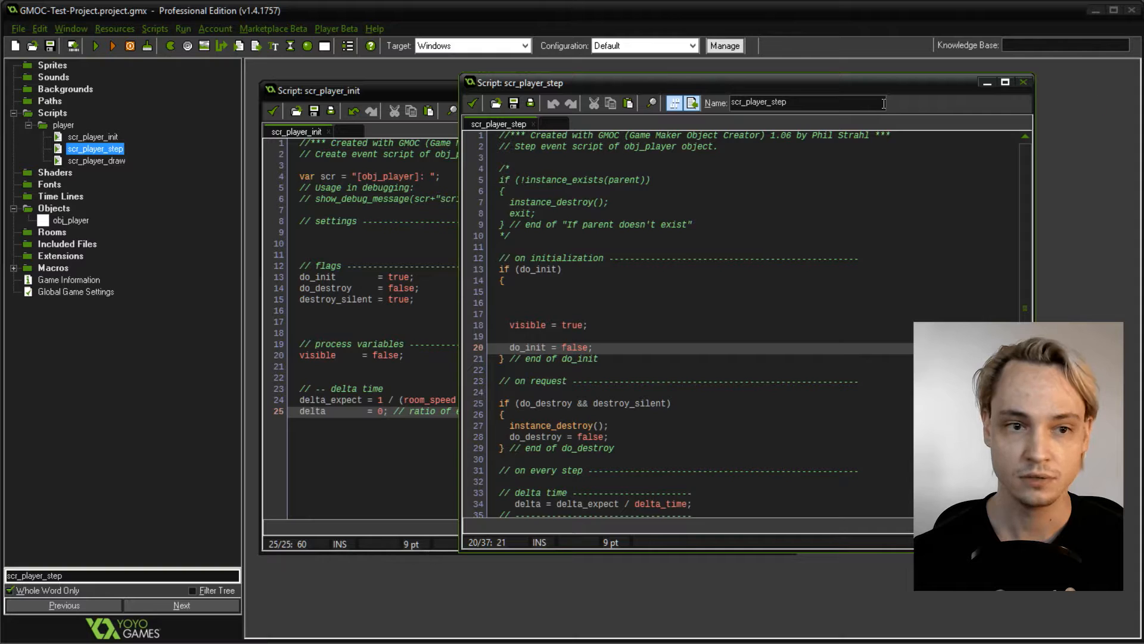
- Switch to the GMOC folder in File Explorer and inspect the step template filename entry in settings.ini
key(alt+Tab)
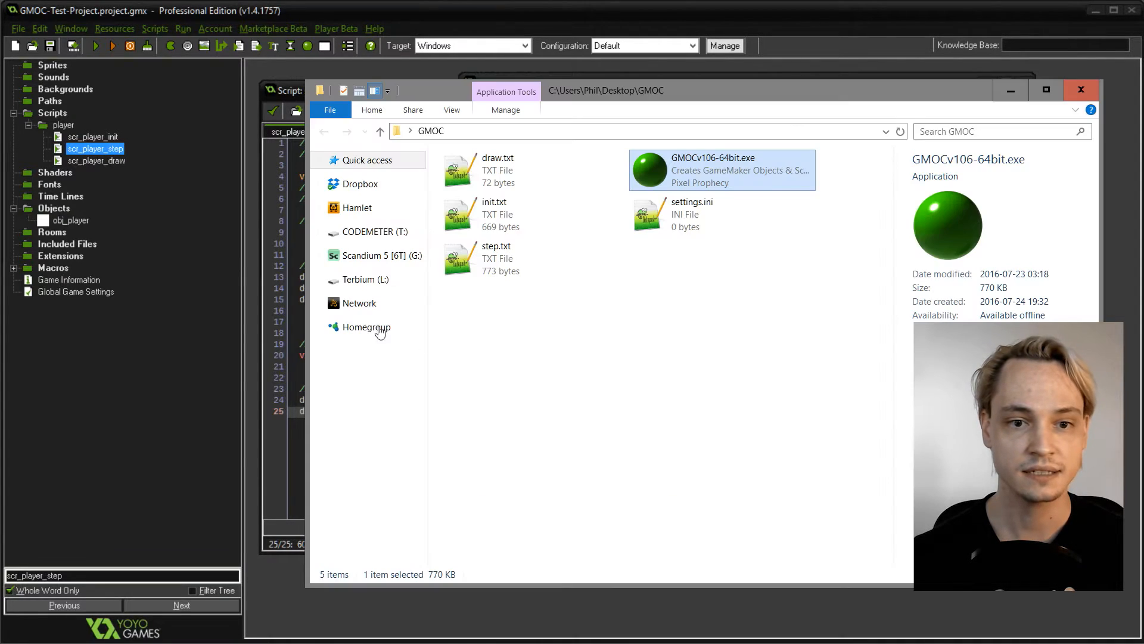
drag(593, 89, 556, 92)
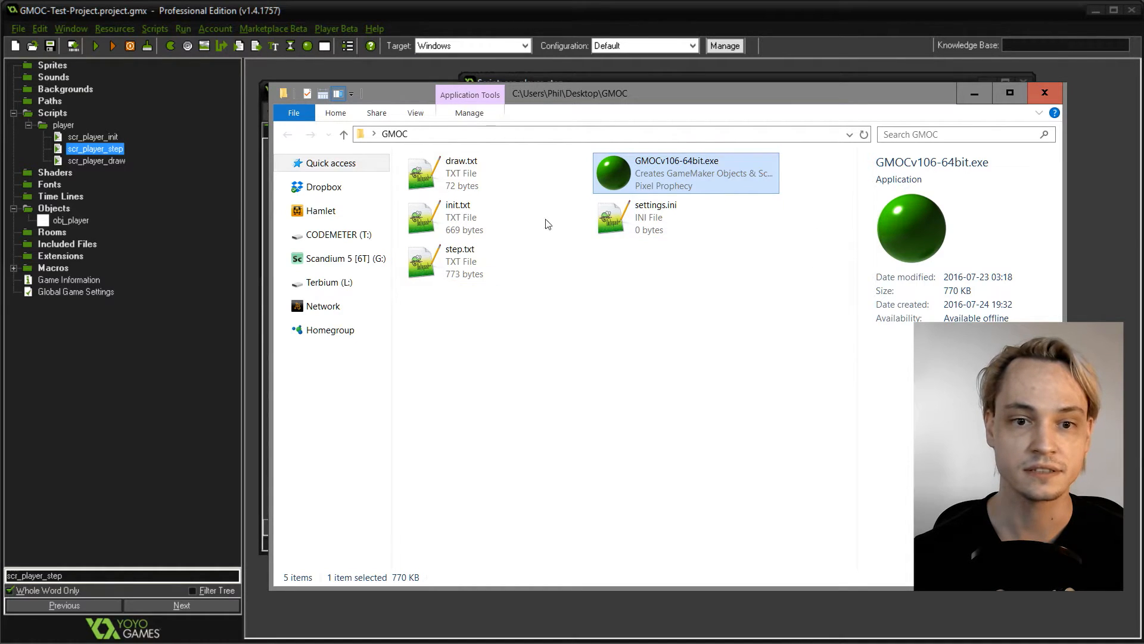
double_click(645, 233)
drag(441, 452, 591, 83)
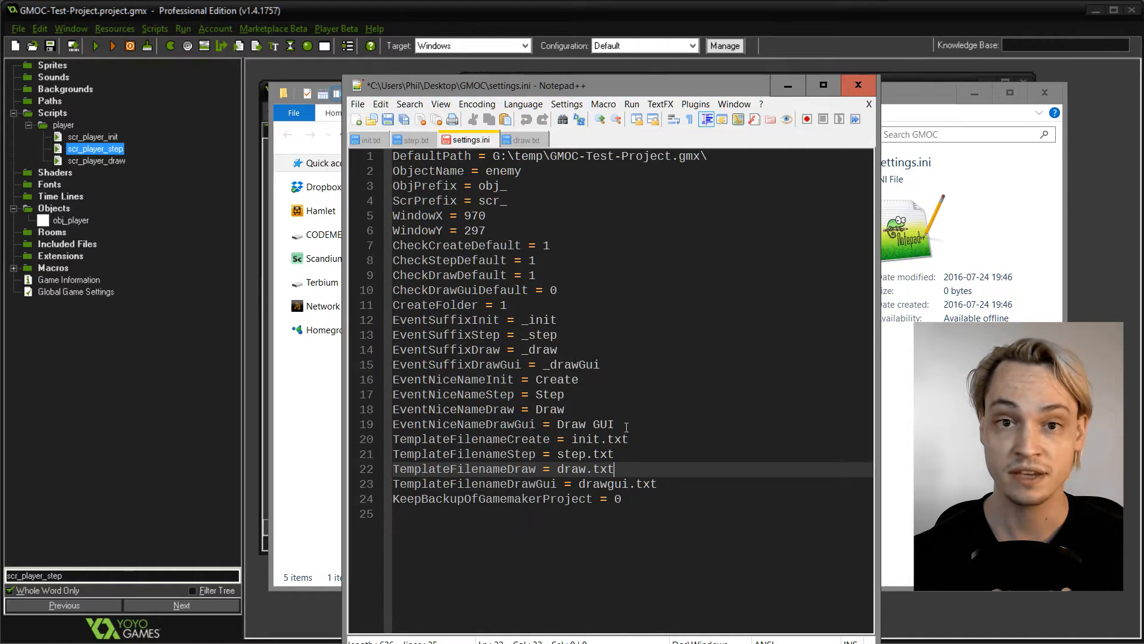
mouse_move(577, 447)
mouse_down()
mouse_move(568, 442)
mouse_move(615, 456)
mouse_move(559, 456)
mouse_up()
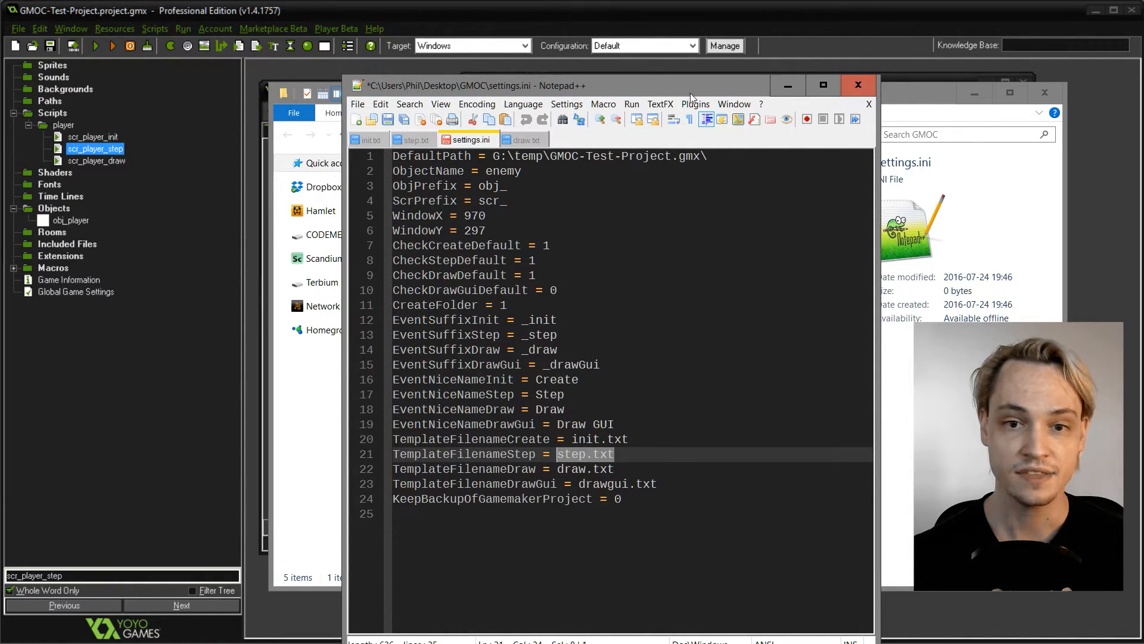
click(788, 86)
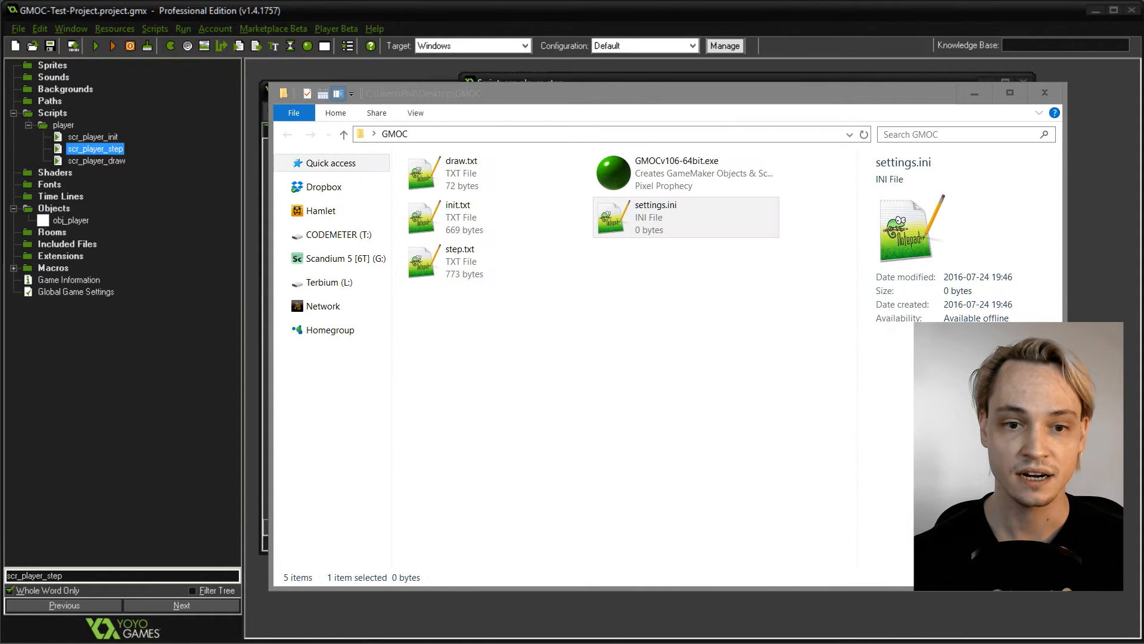
- Look over the template files draw.txt, init.txt and step.txt in the GMOC folder, opening draw.txt to view its content
click(442, 174)
click(457, 211)
click(464, 295)
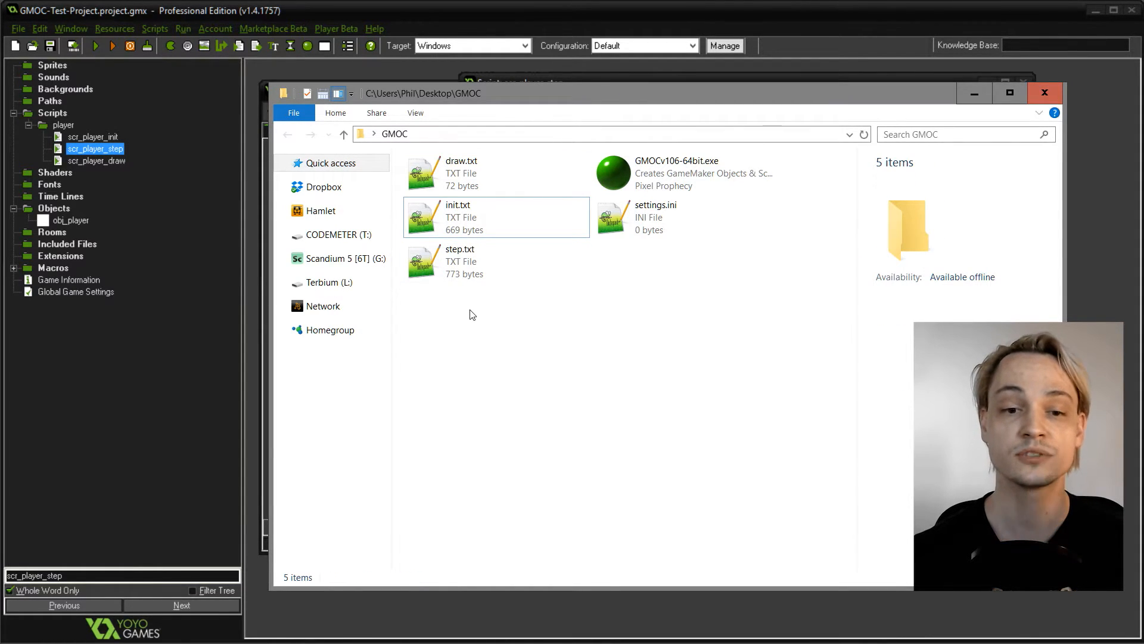
click(460, 259)
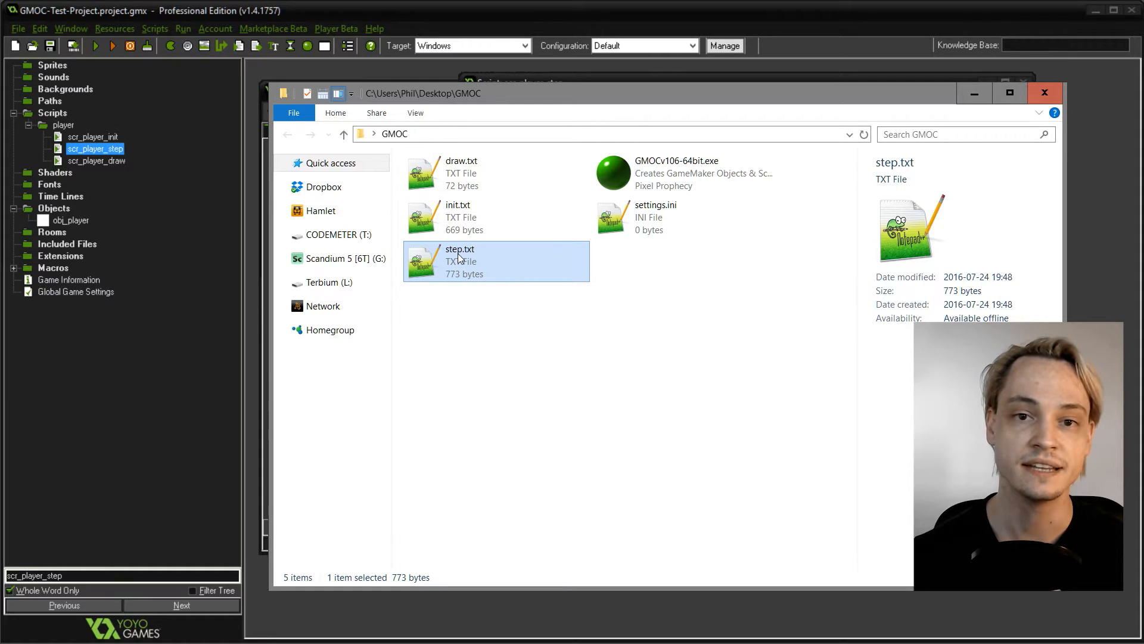
double_click(462, 173)
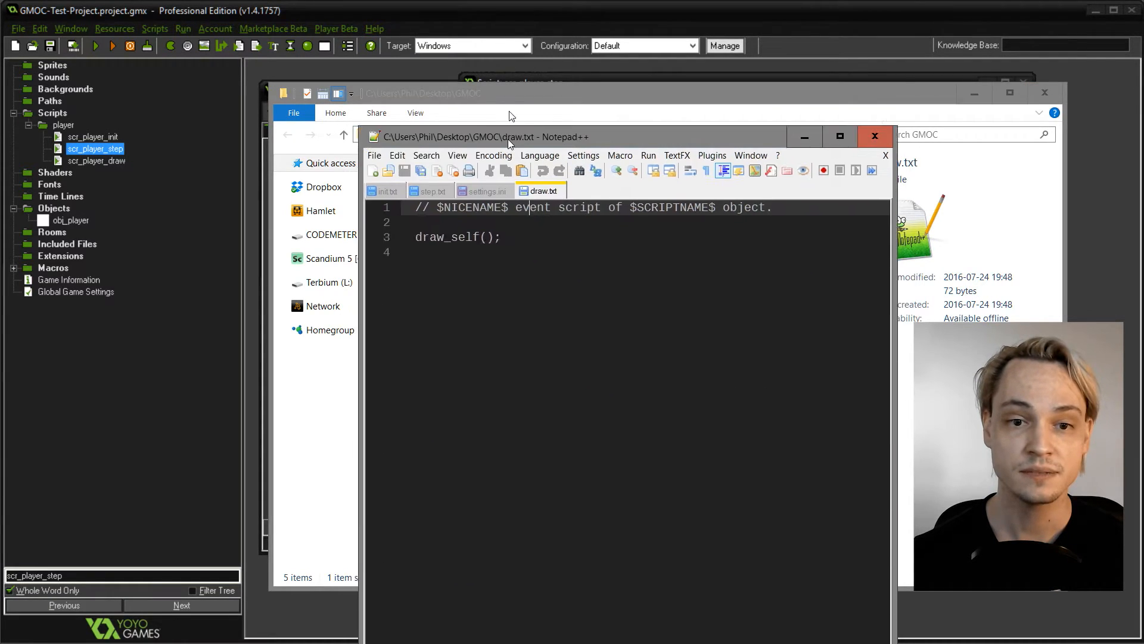
drag(646, 71, 686, 70)
double_click(454, 222)
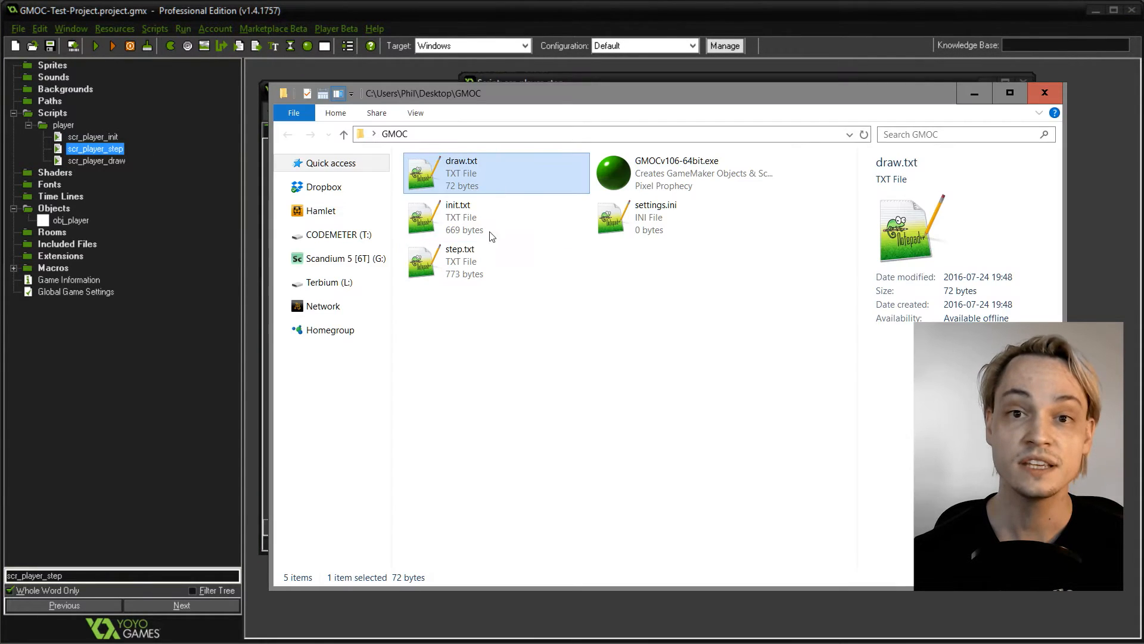
click(465, 221)
click(472, 269)
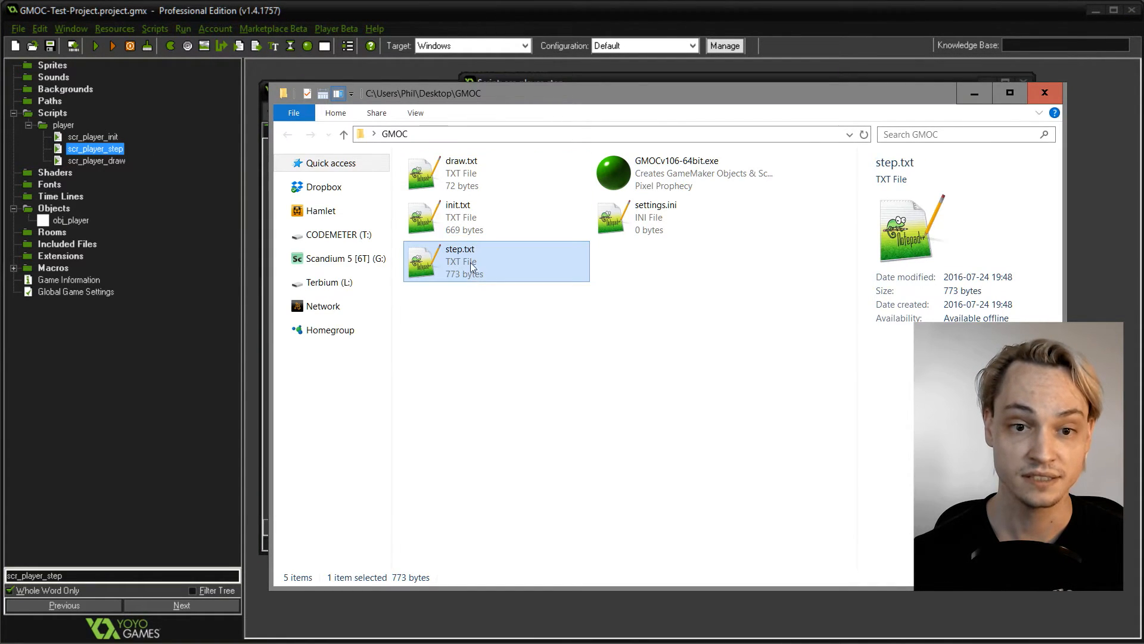
click(472, 176)
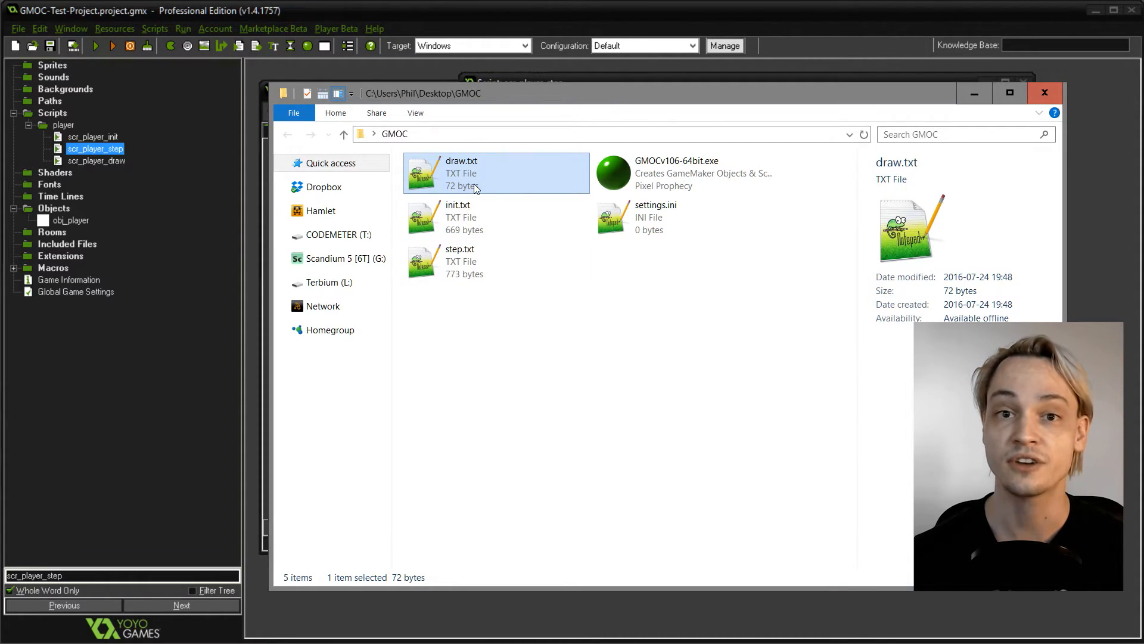
- Reopen settings.ini and examine the template filenames assigned to the Create, Step and Draw events, then close the editor
double_click(632, 217)
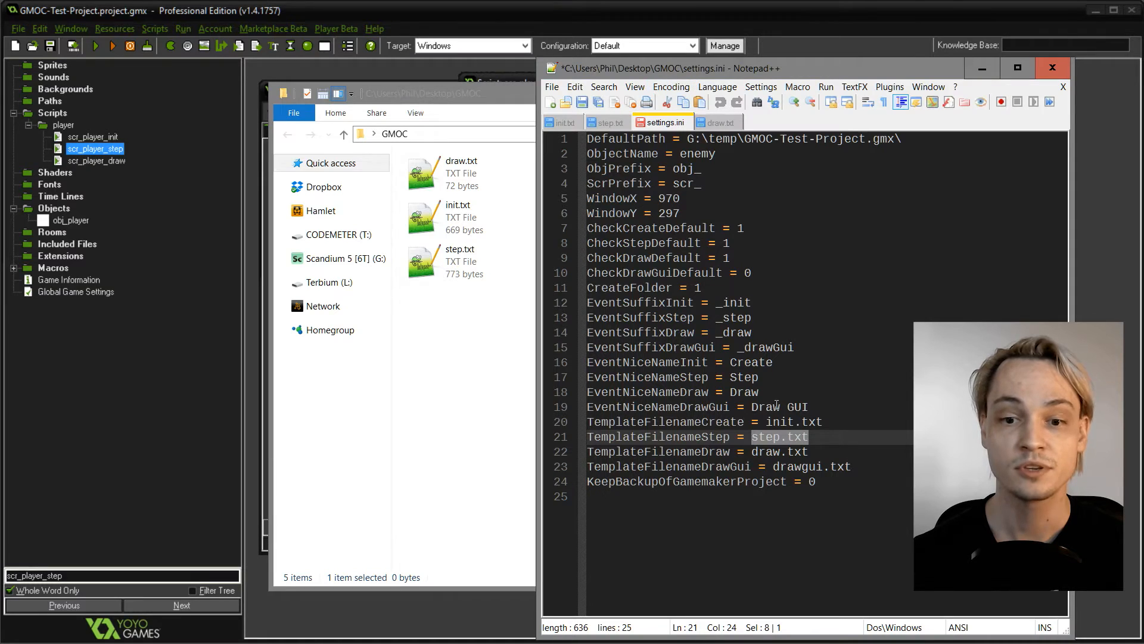
click(784, 422)
double_click(782, 422)
double_click(767, 437)
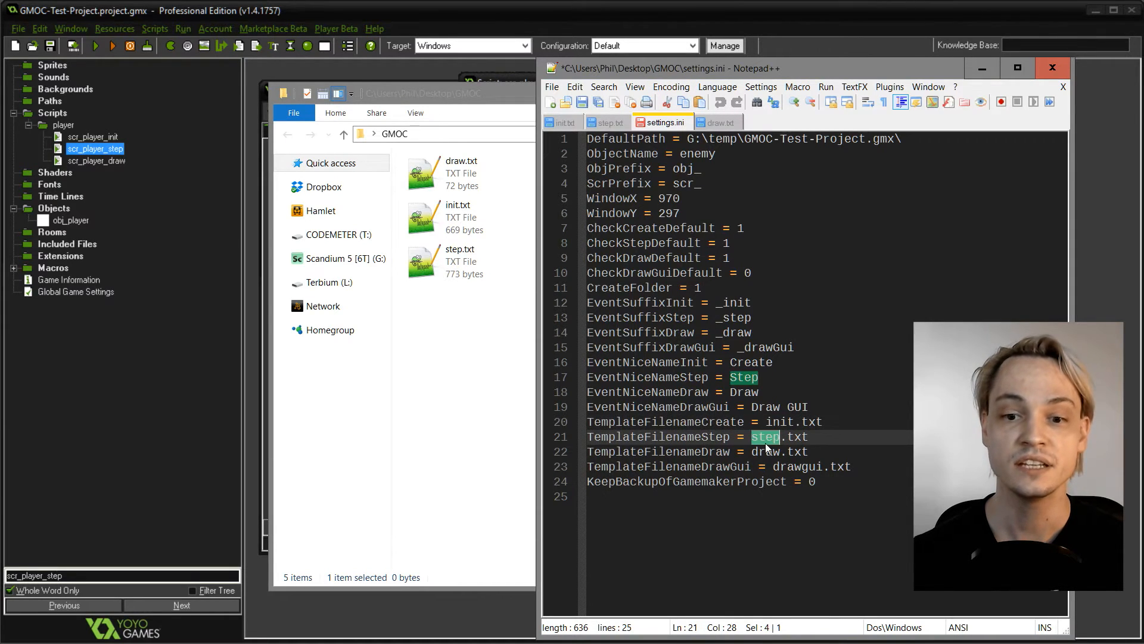
click(766, 452)
double_click(765, 452)
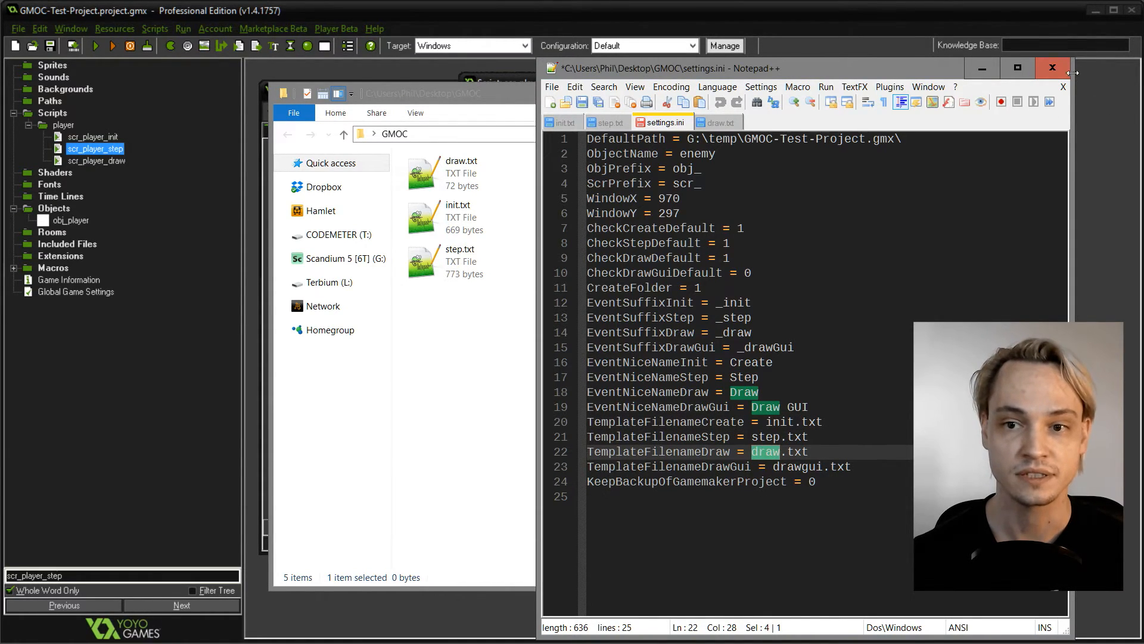
click(1052, 68)
- Replace the whole content of step.txt with the comment "// HELLO WORLD!" on its second line, save it and copy the comment
click(477, 365)
double_click(479, 173)
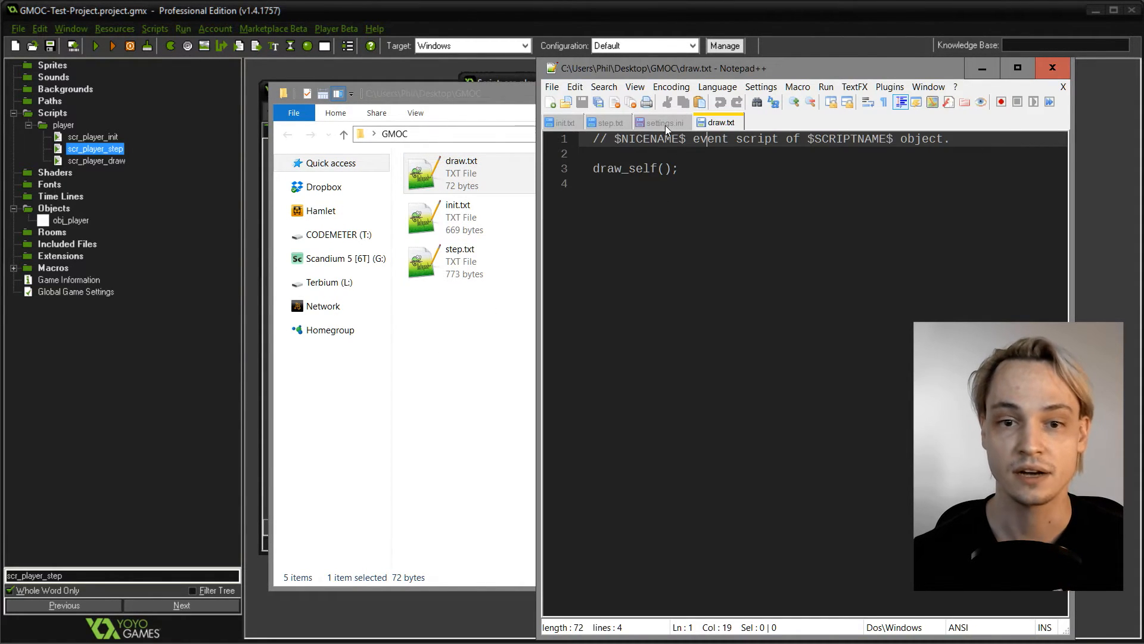
click(661, 124)
click(614, 124)
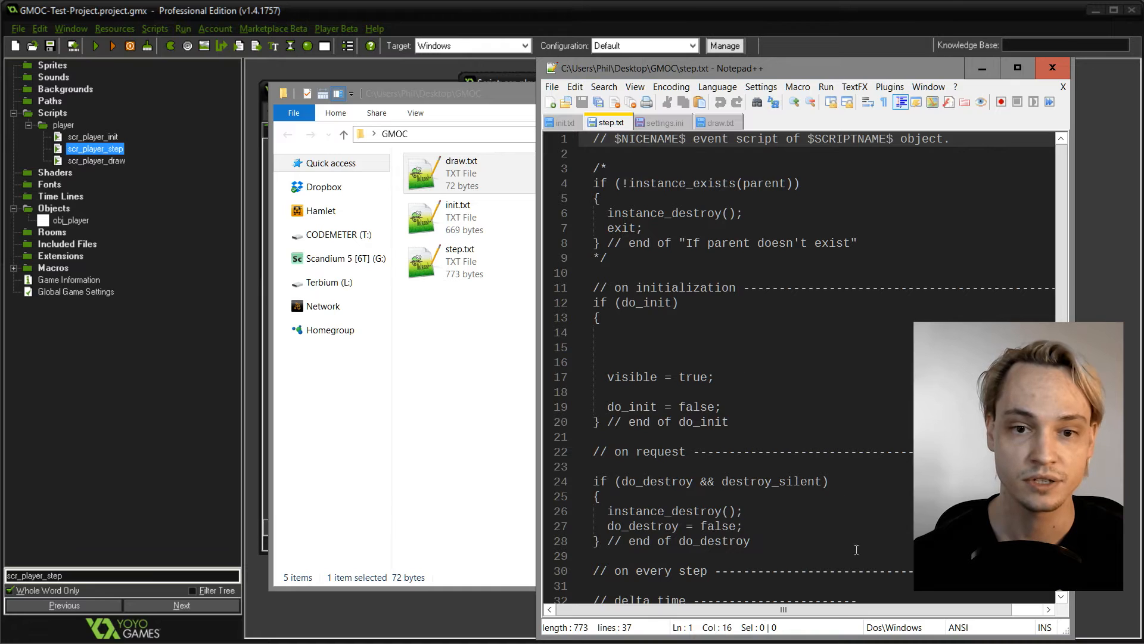
click(727, 299)
key(ctrl+a)
key(Return)
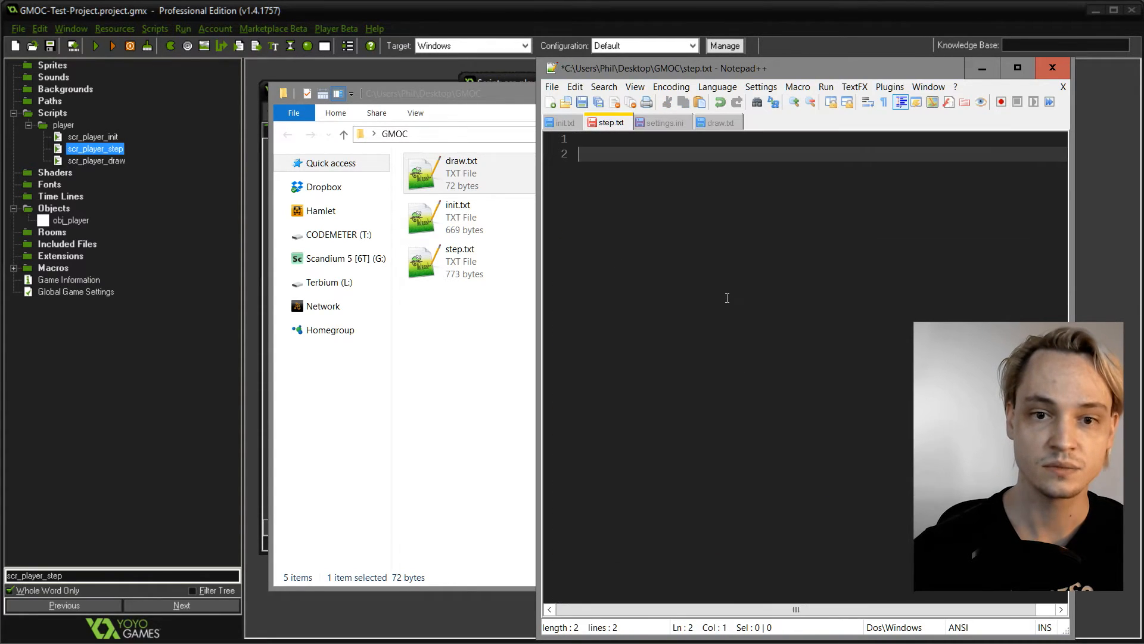
text(// HELLO WO)
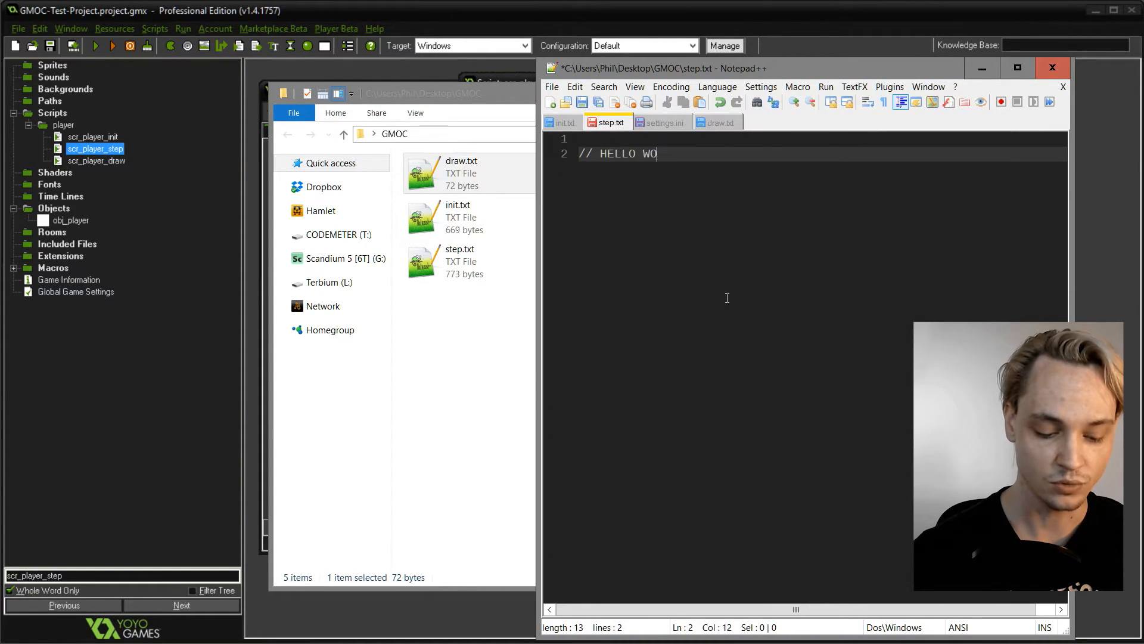
key(shift+Home)
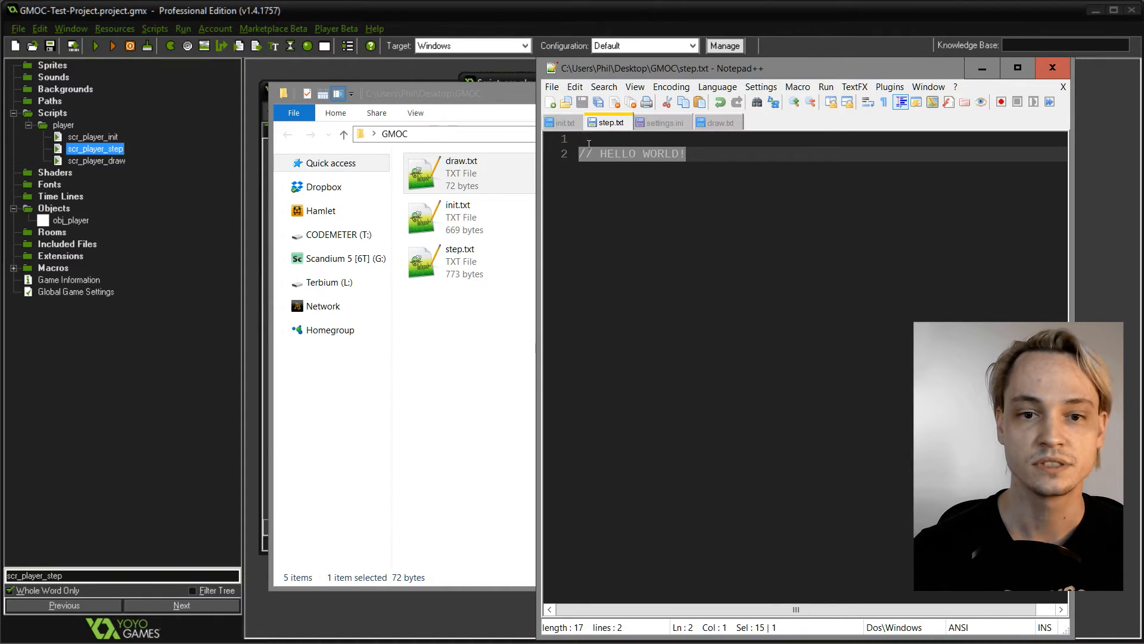
key(ctrl+c)
- Replace the content of init.txt with two lines of "// HELLO WORLD!" and save the template
click(563, 122)
key(ctrl+a)
key(ctrl+v)
key(ctrl+d)
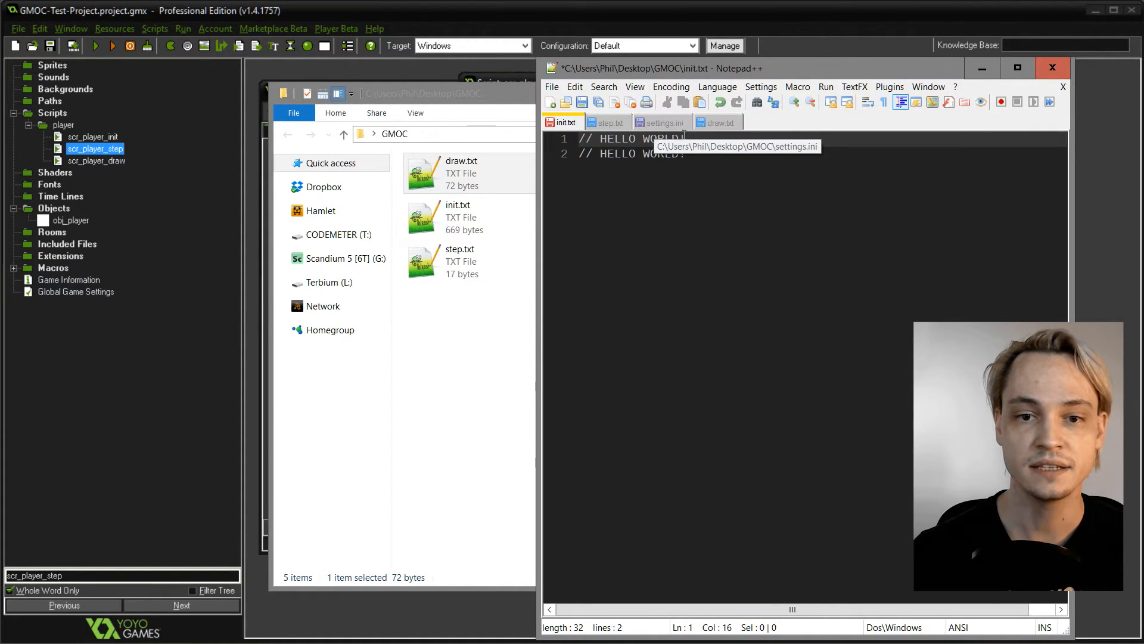
key(ctrl+s)
- Replace the content of draw.txt with "// HELLO DRAW!" and save the template
click(663, 122)
click(722, 122)
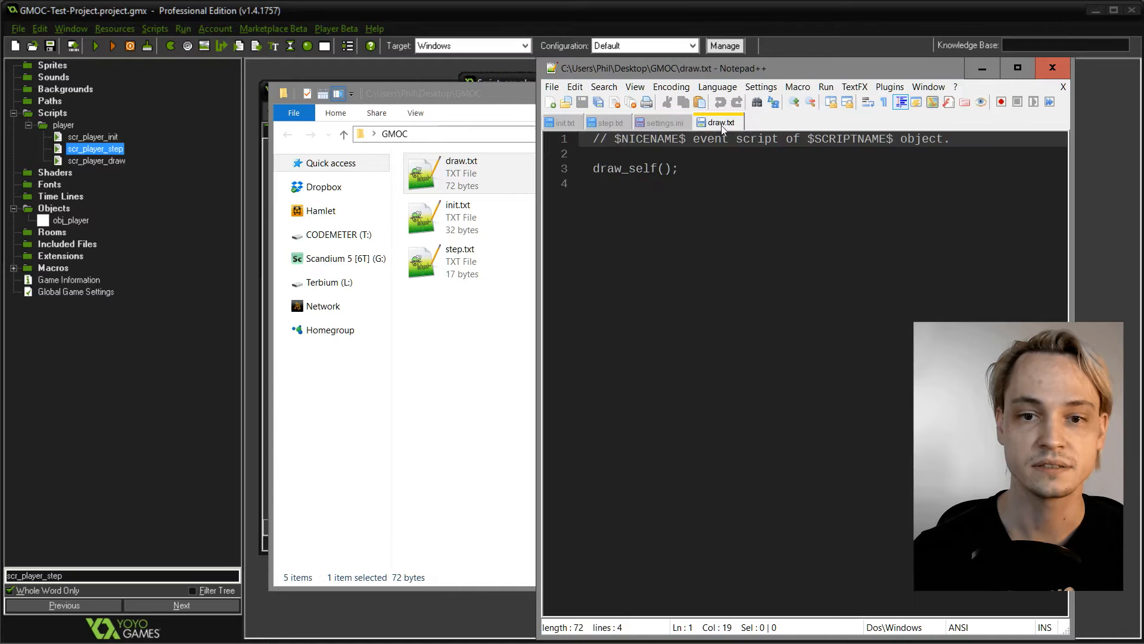
key(ctrl+a)
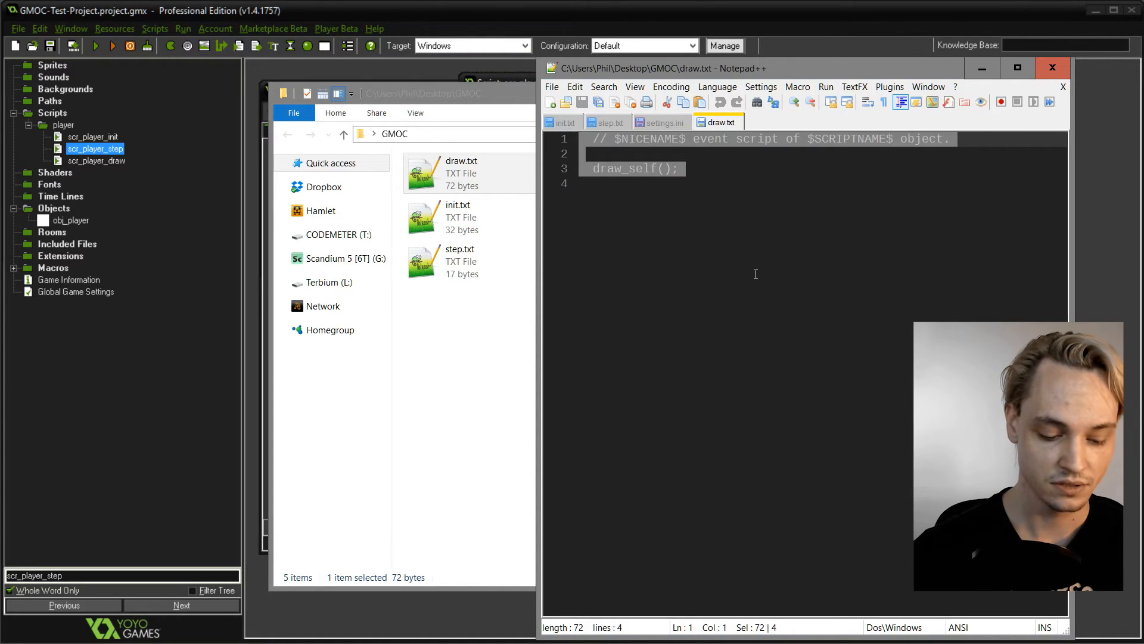
text(// HELLO DRAW!)
key(ctrl+s)
- Check the edited template files in the GMOC folder and bring scr_player_init to the front in GameMaker
click(503, 275)
click(620, 360)
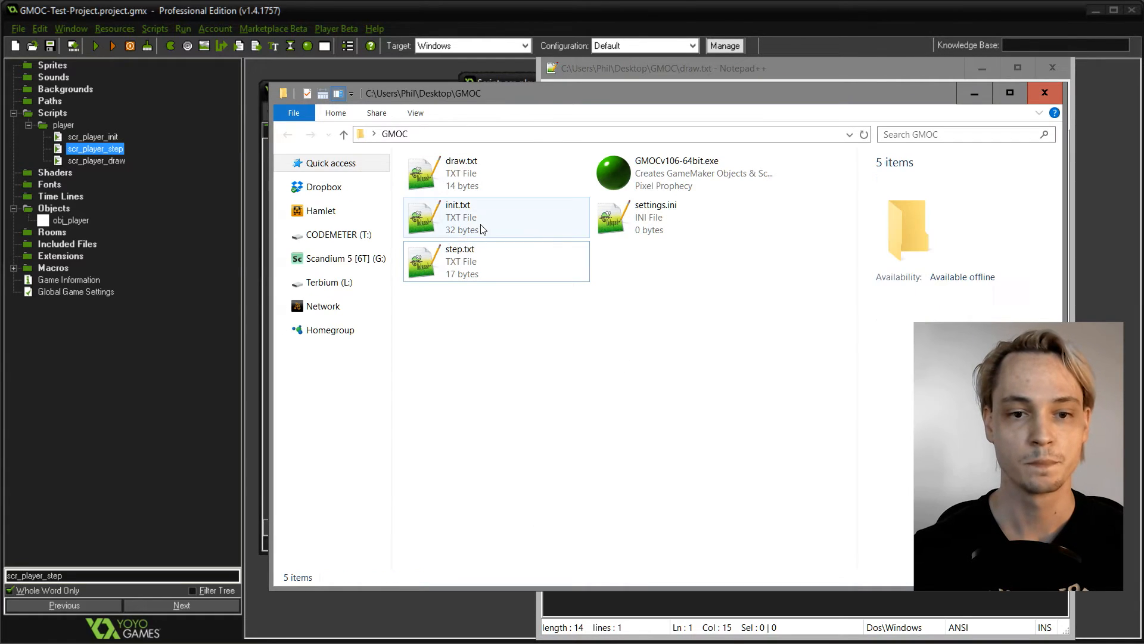
click(242, 209)
click(262, 190)
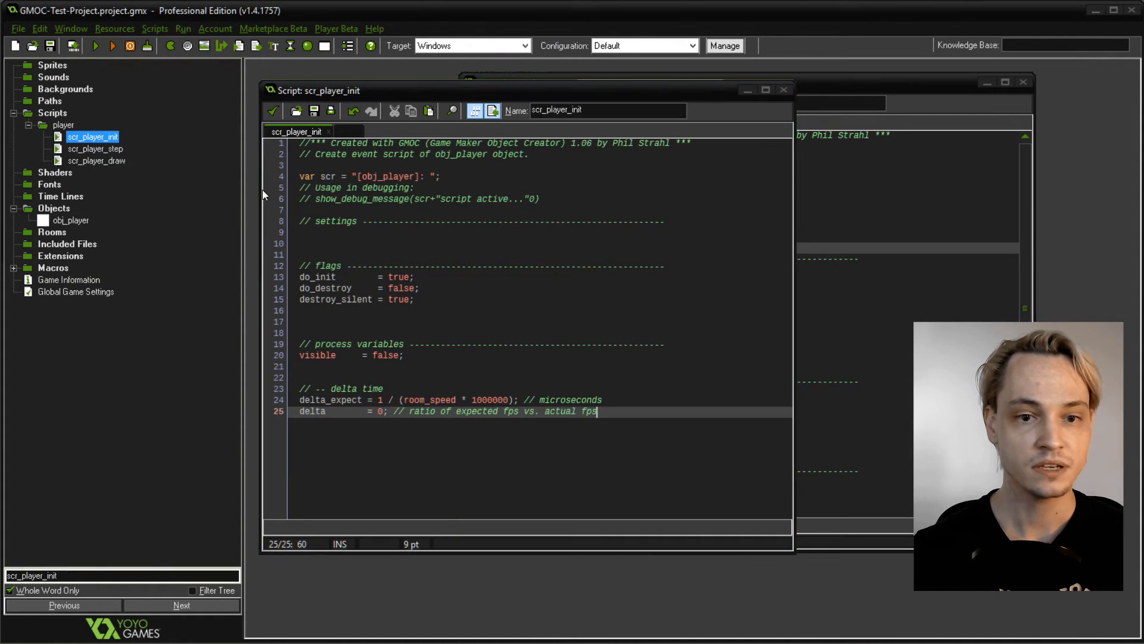
- Launch GMOC, load GMOC-Test-Project.project.gmx and generate an object named enemy with scripts for the Create, Step and Draw events
key(alt+Tab)
double_click(664, 174)
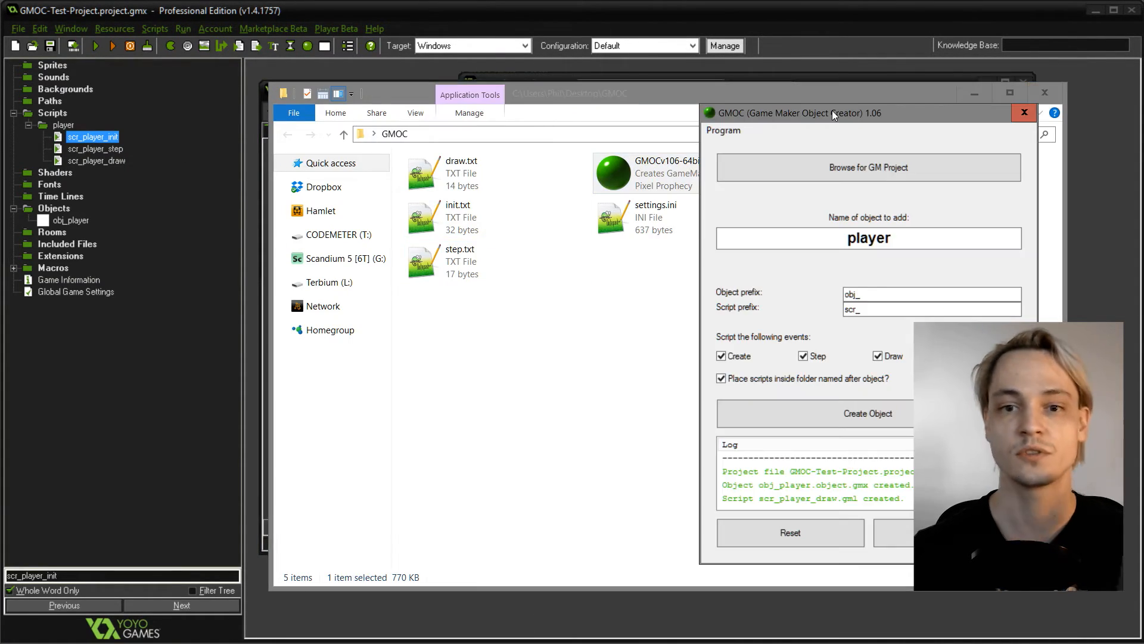
click(843, 172)
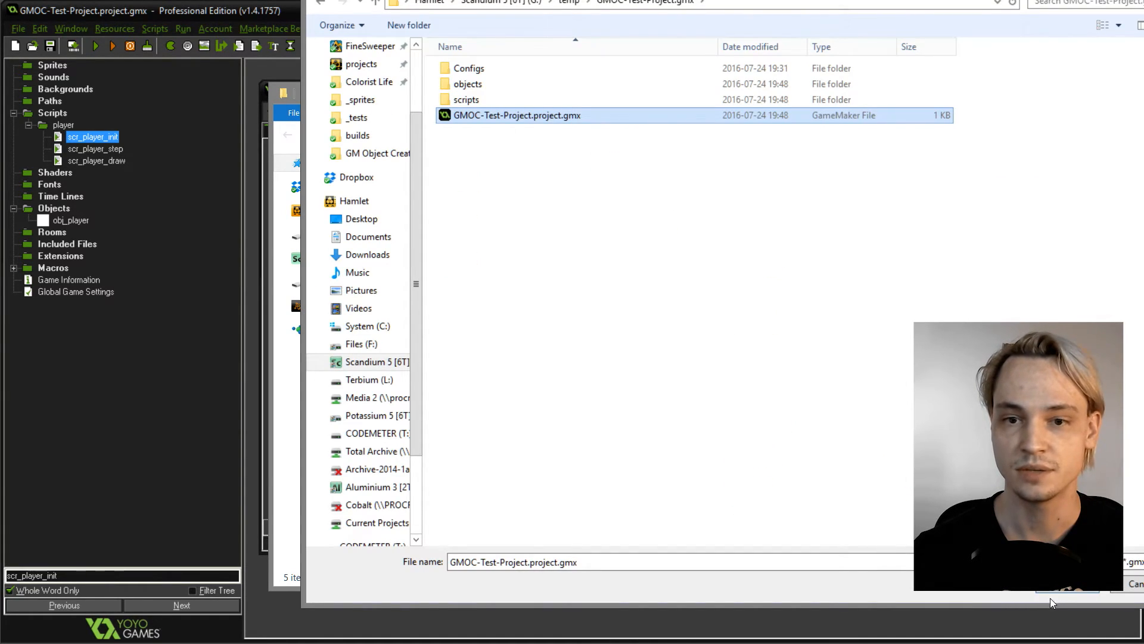
click(1056, 590)
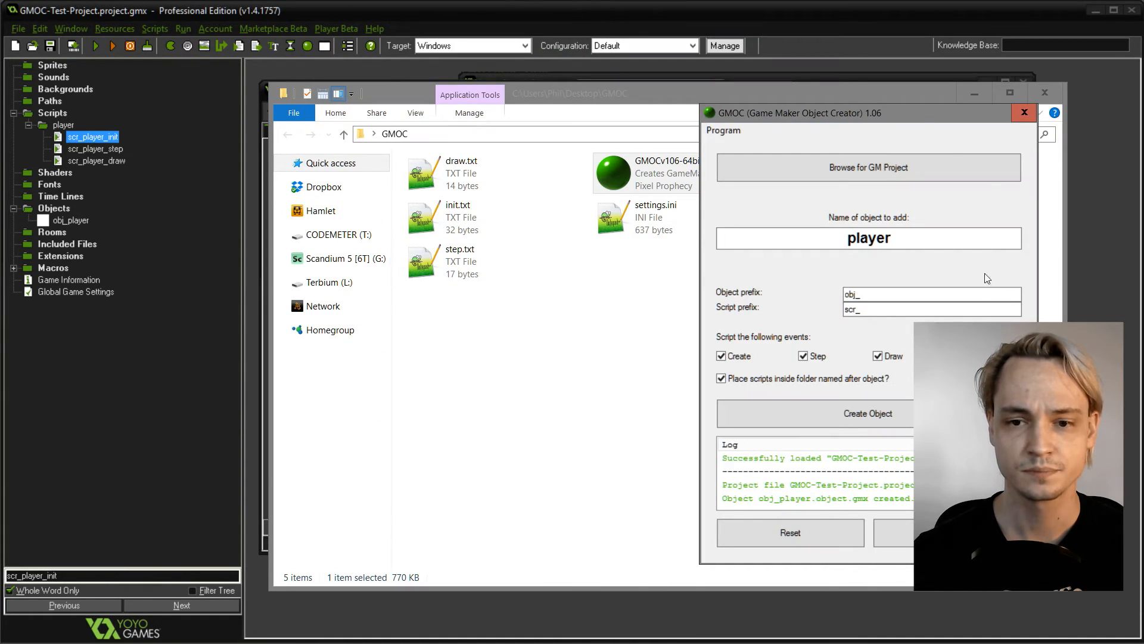
double_click(937, 241)
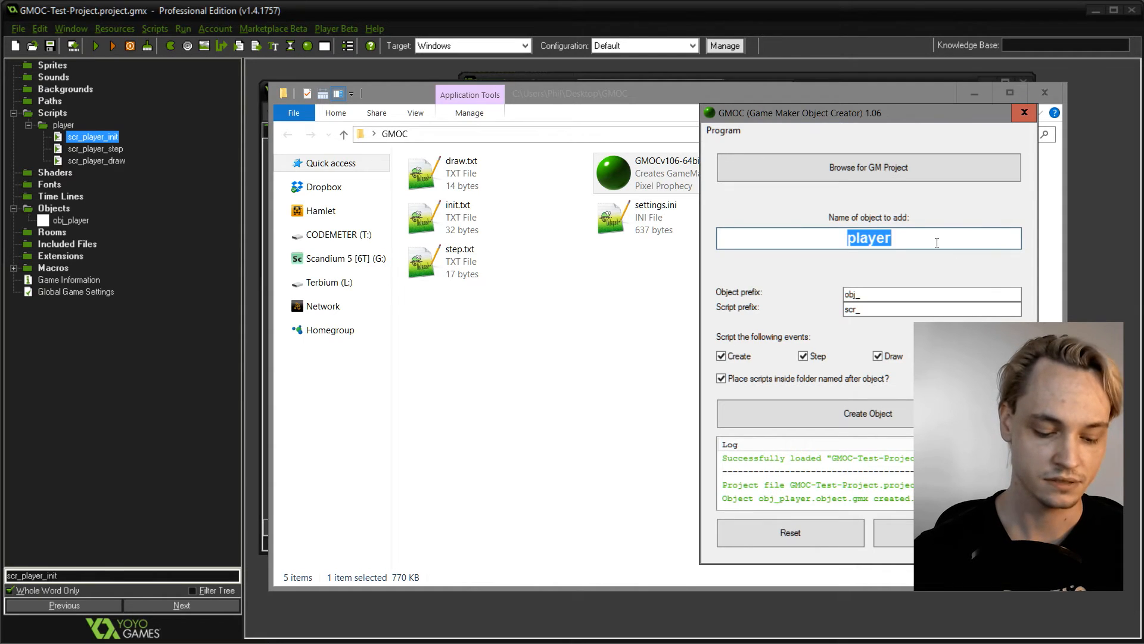
text(enemy)
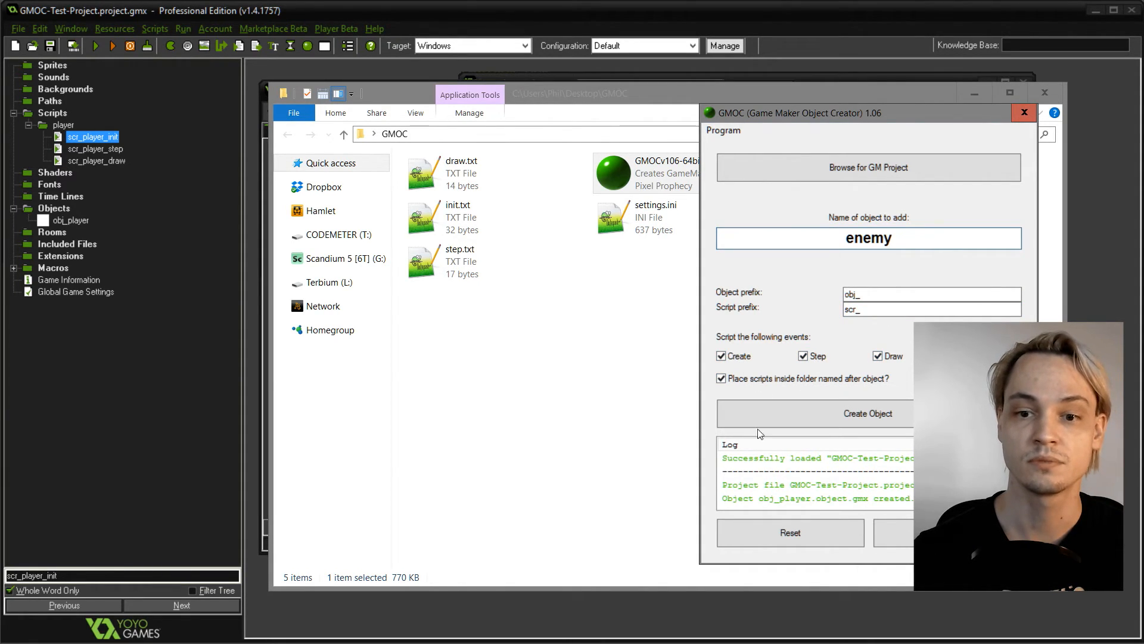
click(867, 421)
- Return to GameMaker, inspect obj_enemy's events and the code in scr_enemy_step, scr_enemy_draw and scr_enemy_init, and close their windows
click(225, 514)
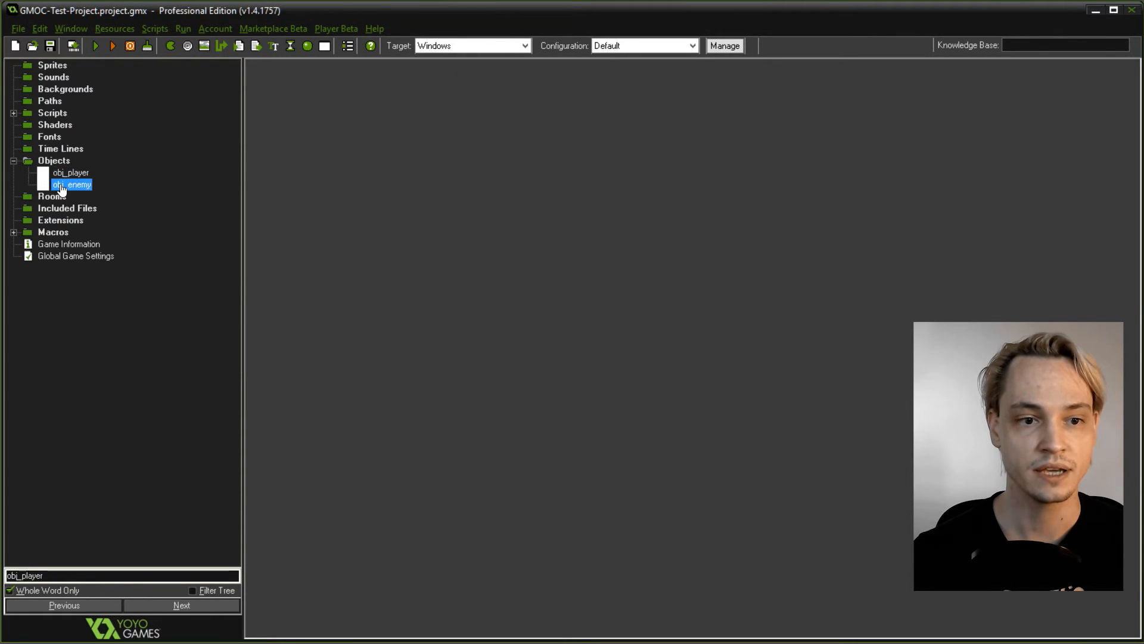
click(14, 113)
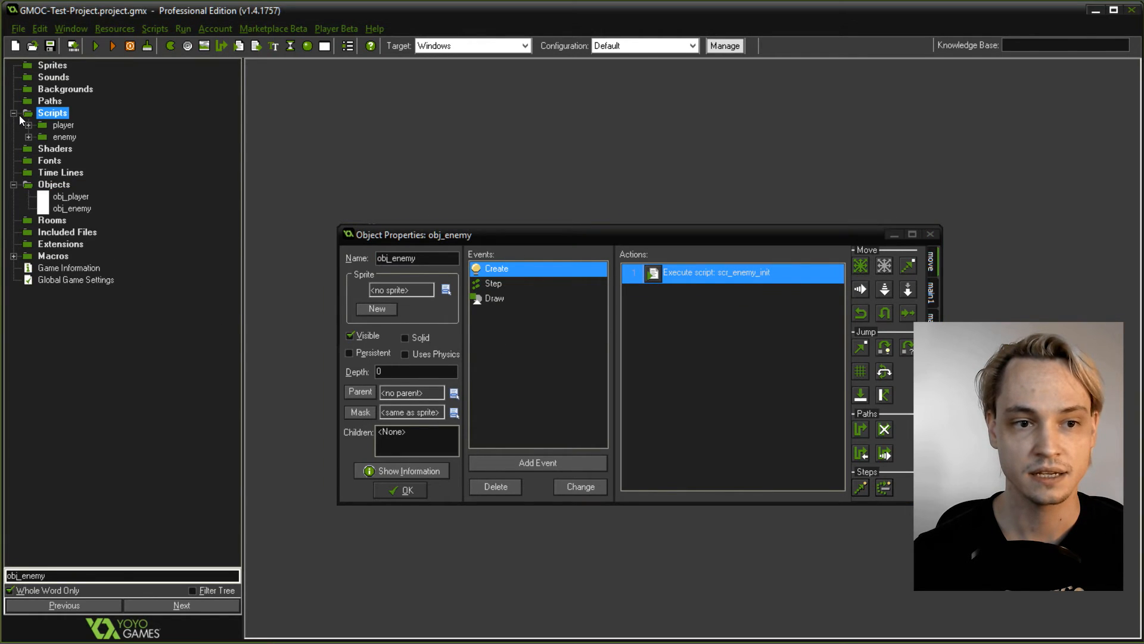
click(64, 137)
click(28, 137)
double_click(97, 161)
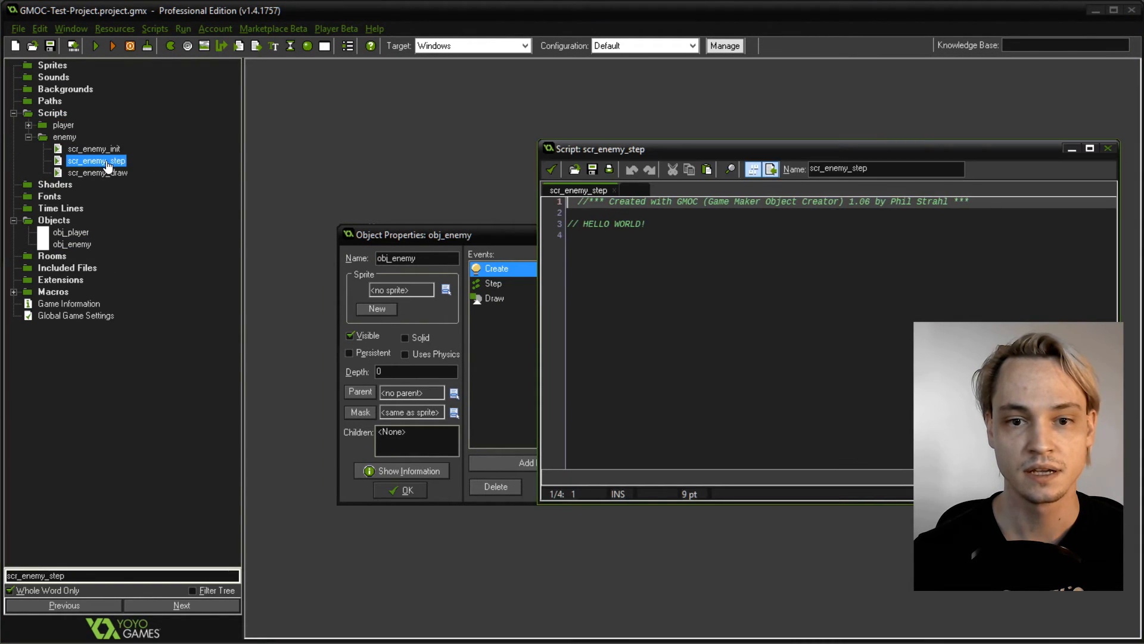
double_click(97, 173)
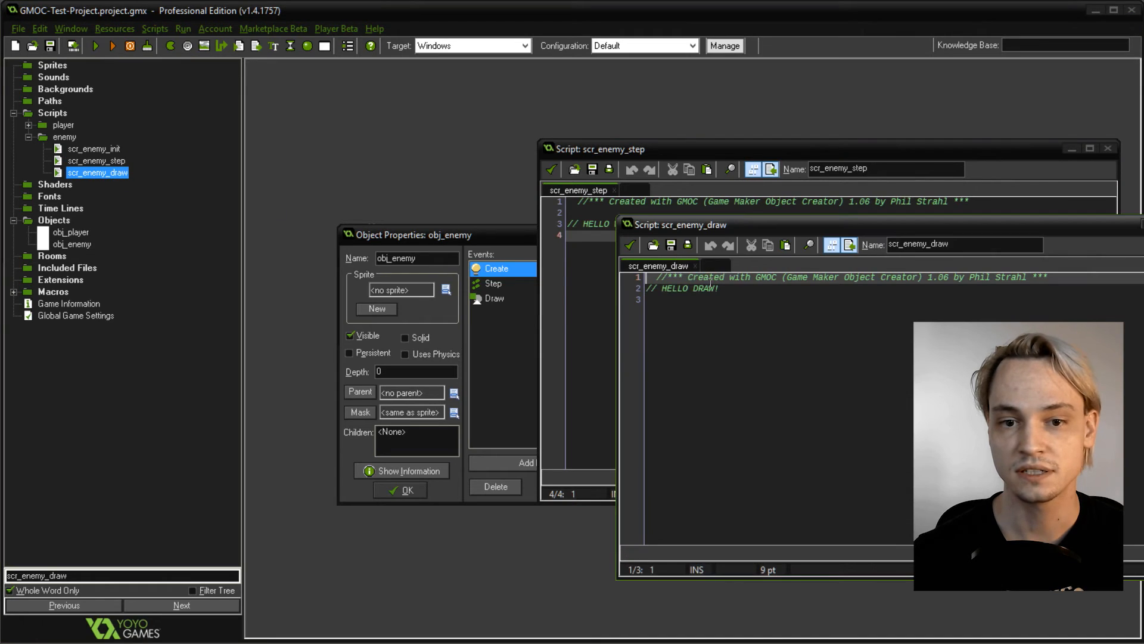
double_click(95, 150)
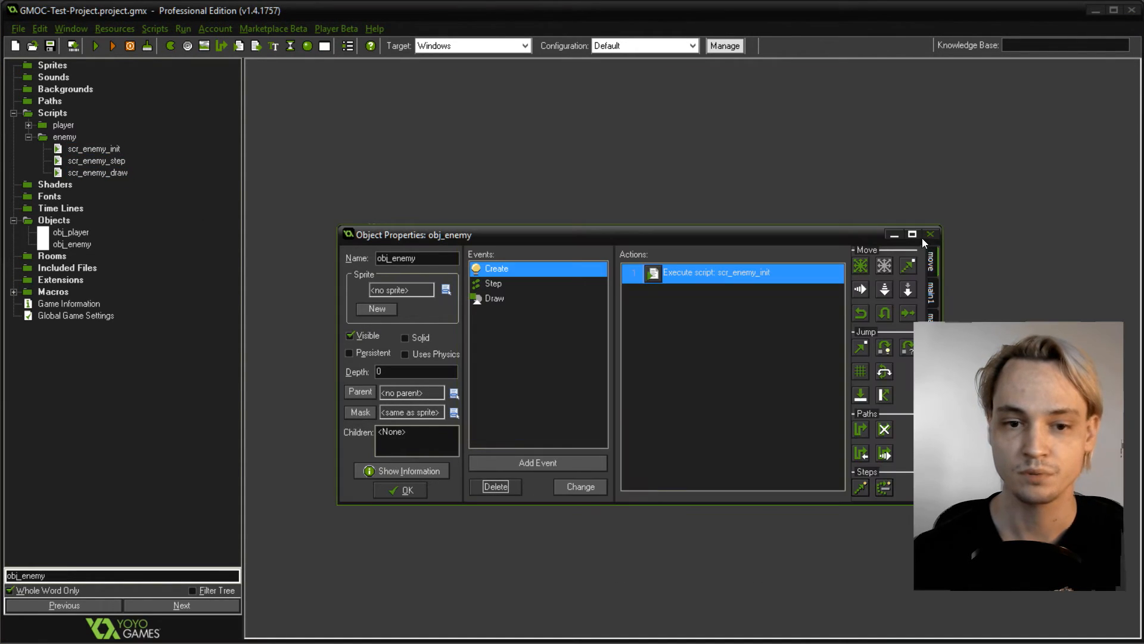
click(926, 236)
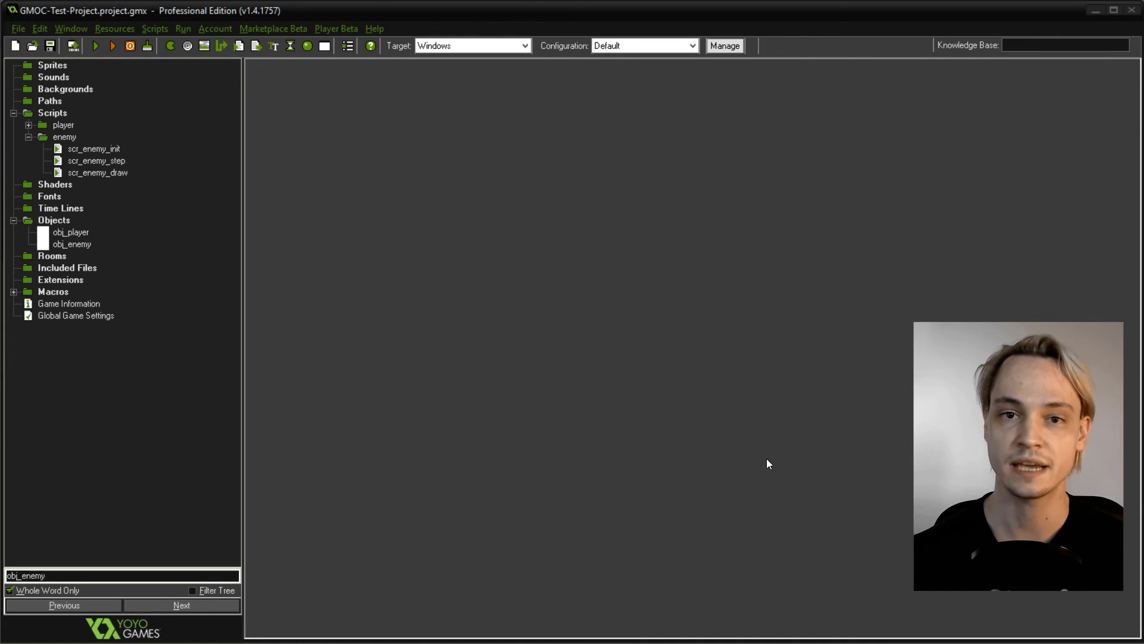
- Bring the GMOC-Test-Project.gmx folder window into view, examine the project's .bak backup files and move the window back out of view
drag(1143, 136, 859, 122)
click(586, 275)
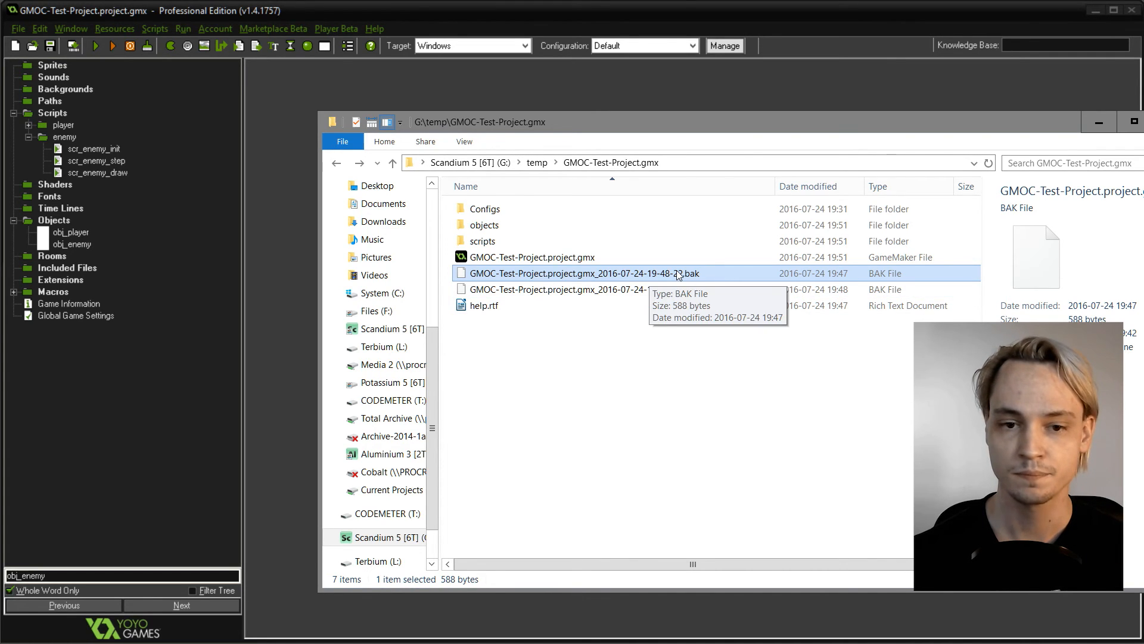
click(610, 252)
click(609, 251)
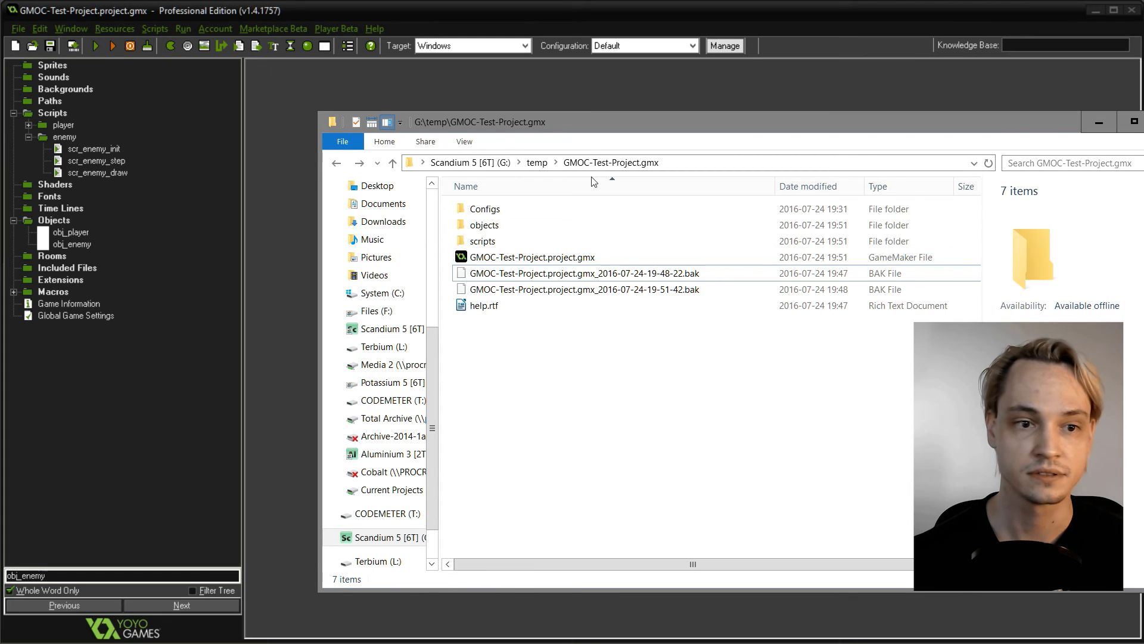
drag(595, 129, 1143, 129)
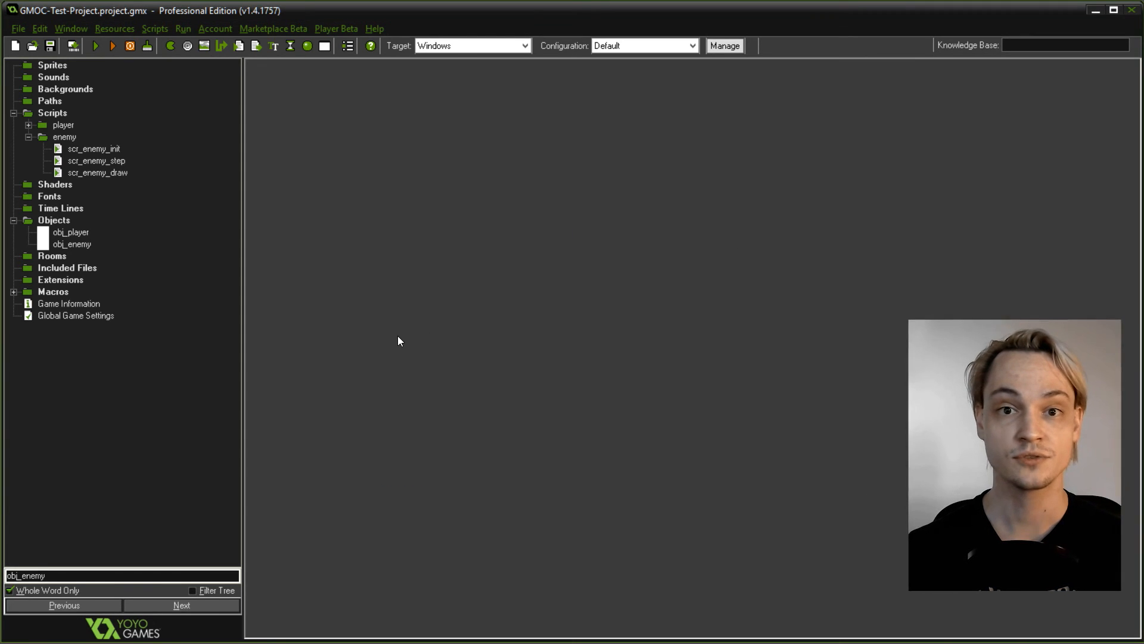